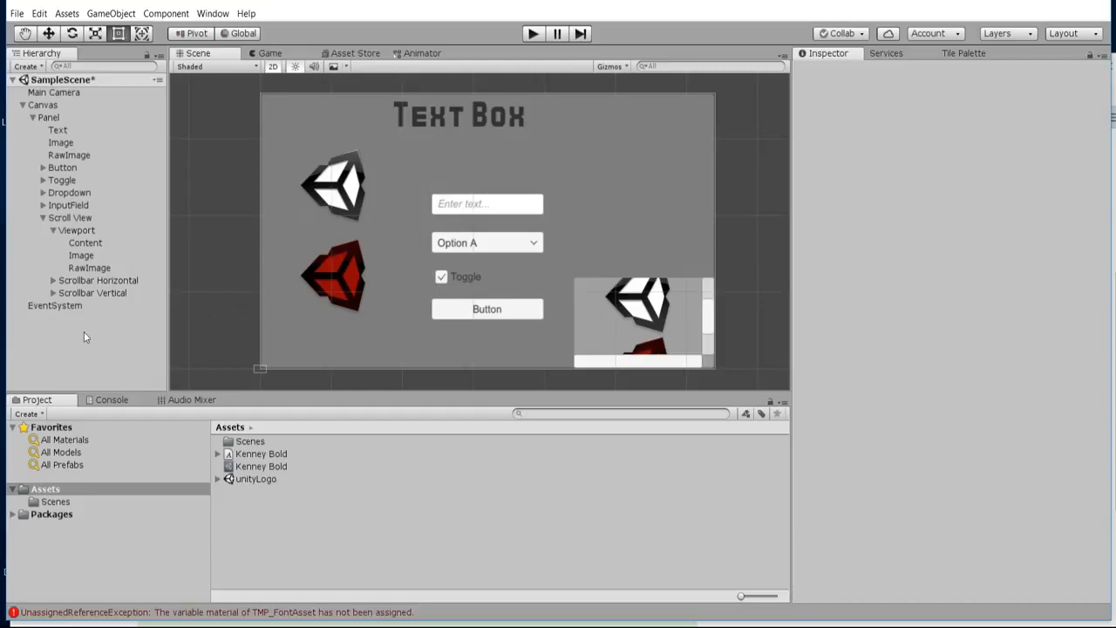
Examine the UI object types available for creation in the scene, without adding any.
right_click(83, 332)
click(28, 323)
right_click(56, 324)
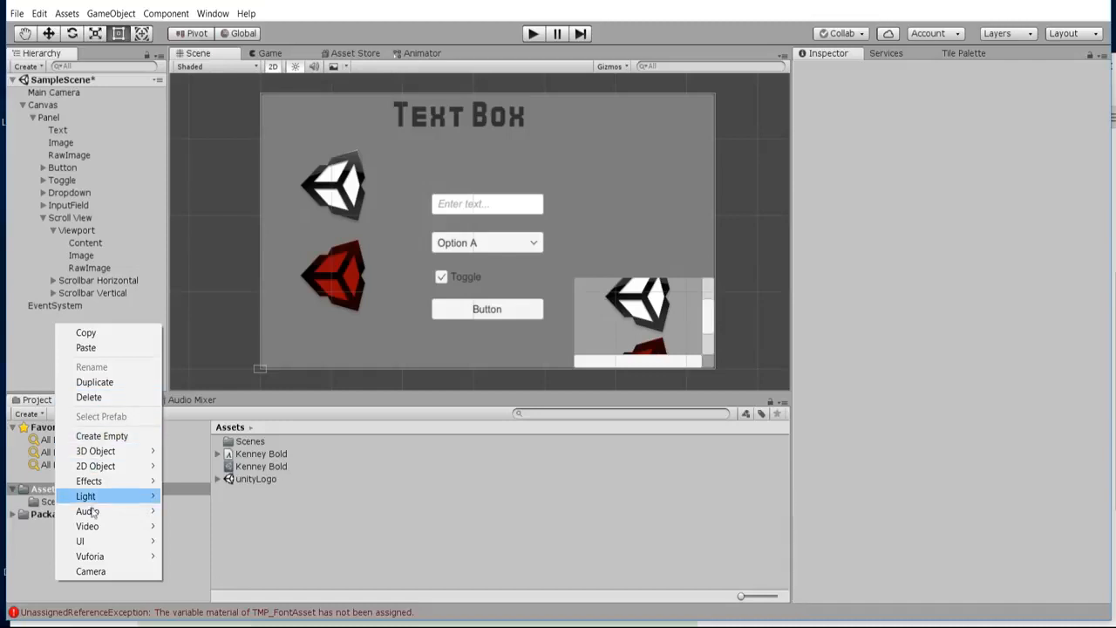
mouse_move(96, 540)
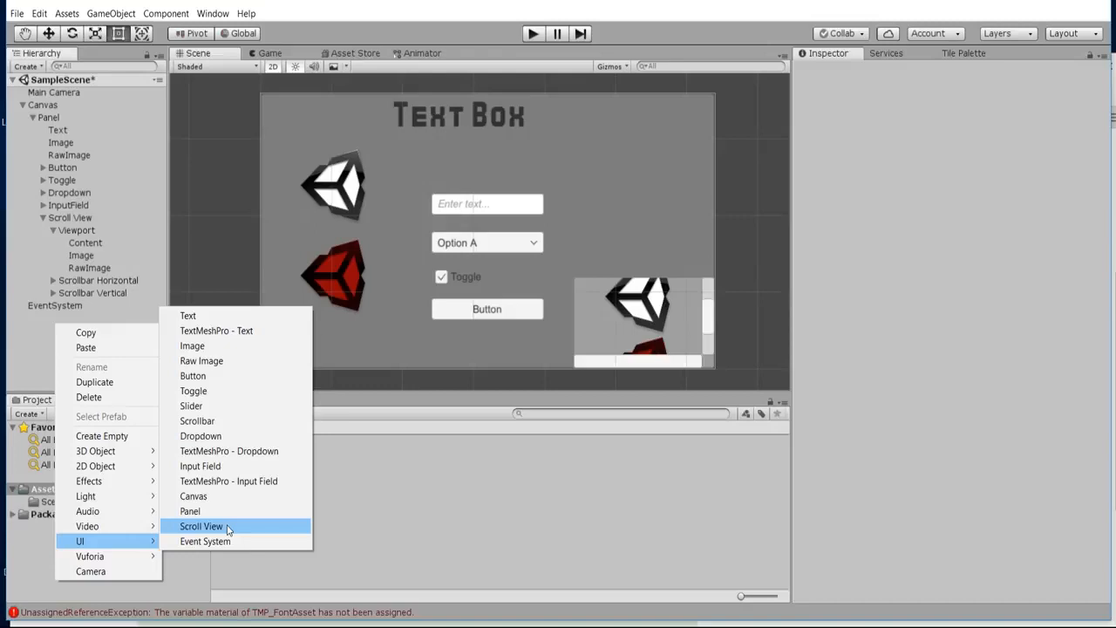
click(108, 49)
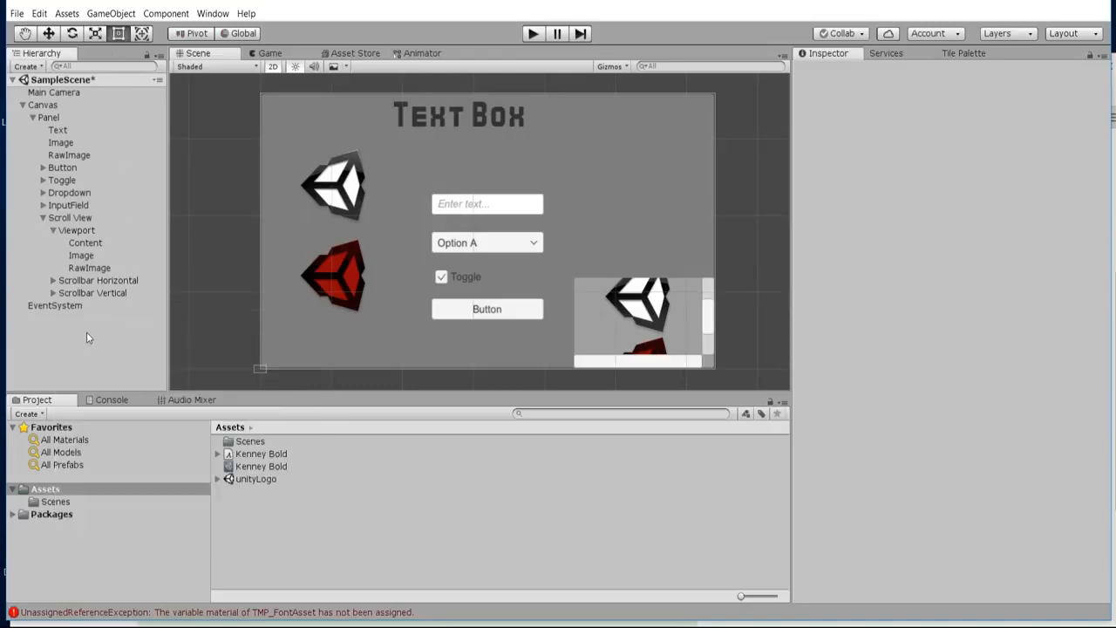
click(114, 13)
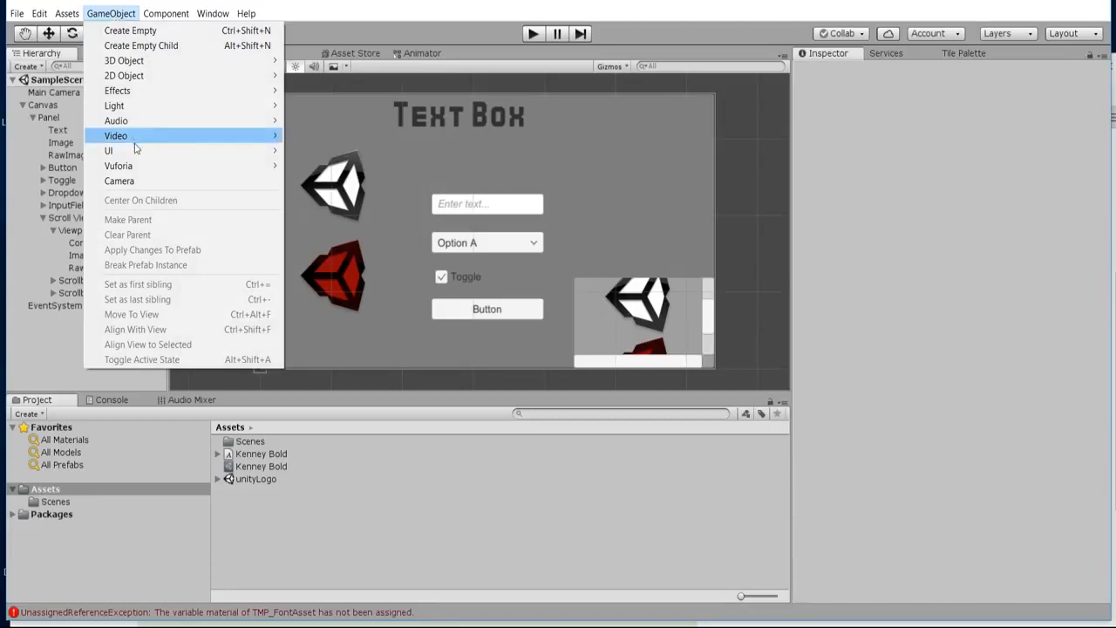
mouse_move(136, 150)
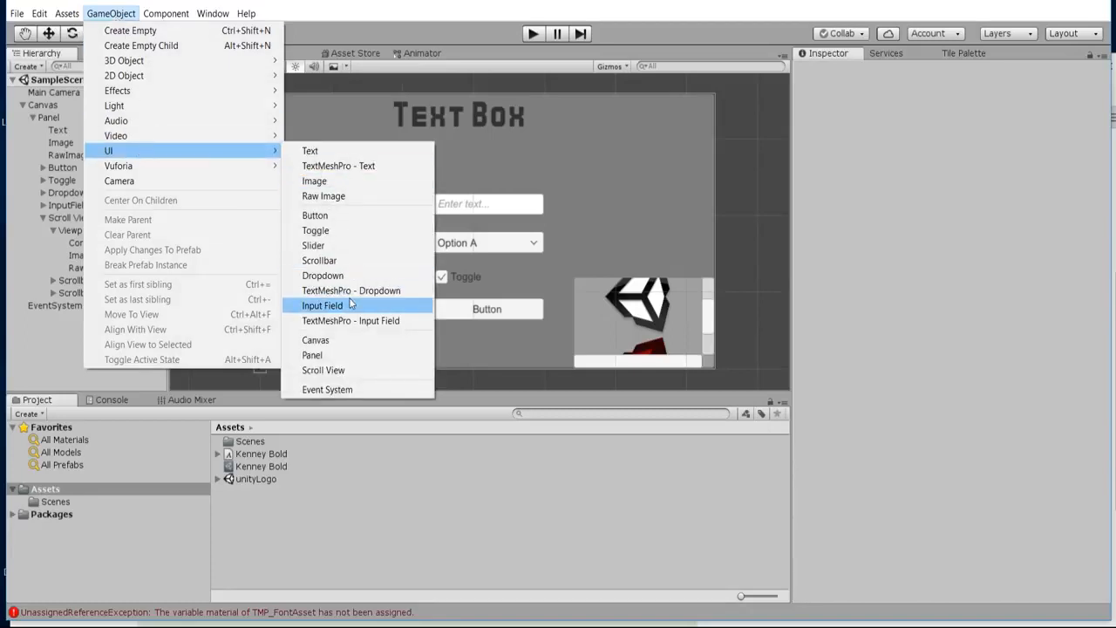
click(509, 531)
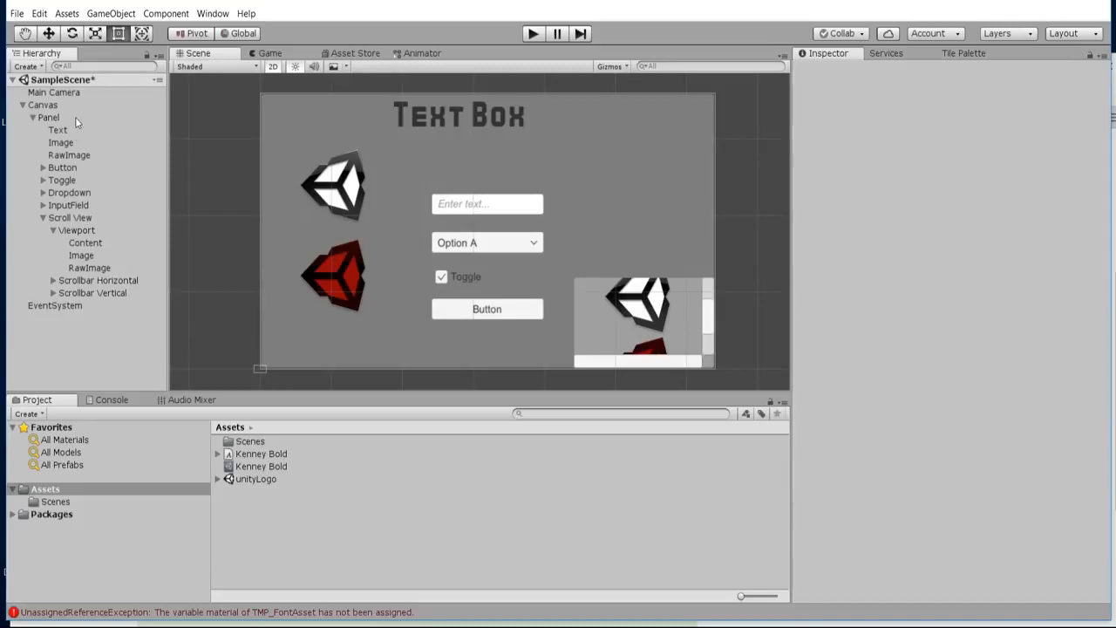
Examine the properties of the Canvas, its Panel, the Button with its nested Text, and the Panel's own Text object.
click(52, 105)
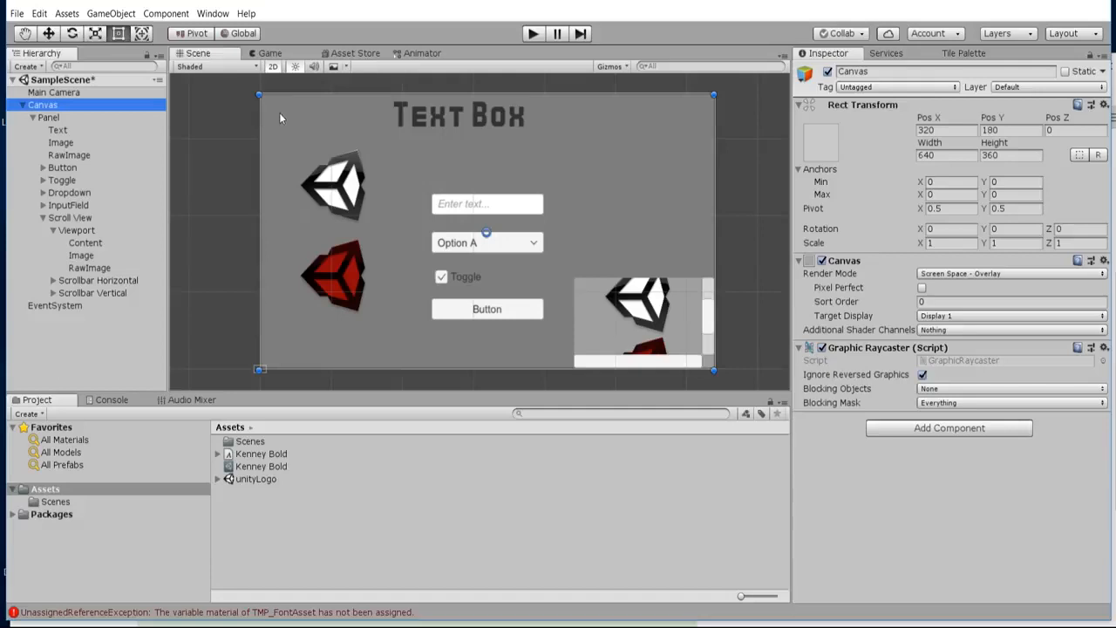
scroll(279, 112, down, 1)
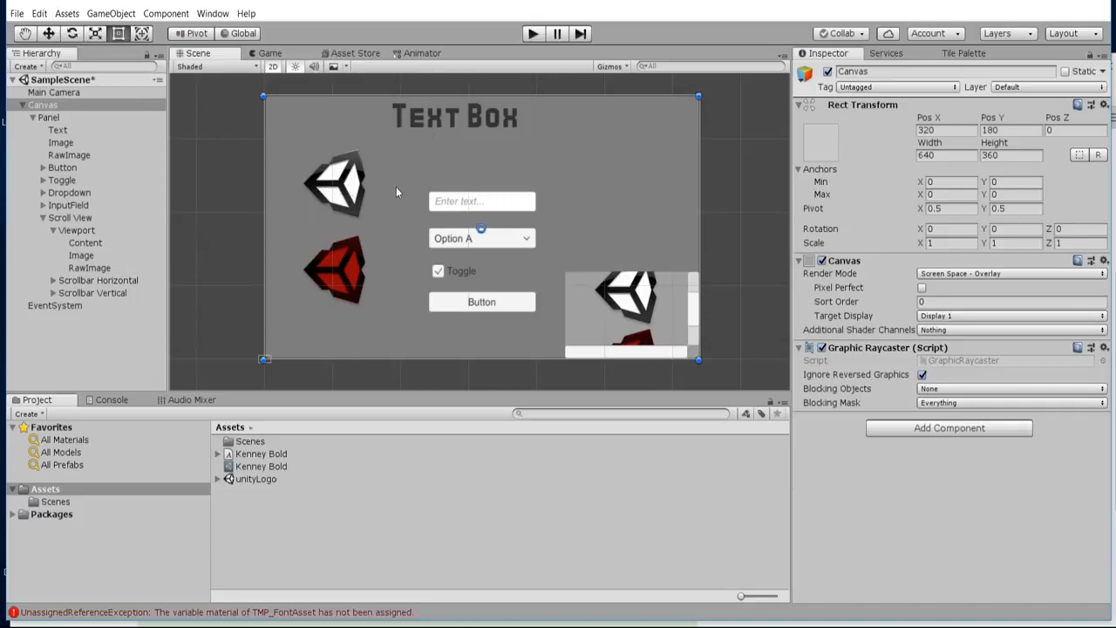
click(54, 117)
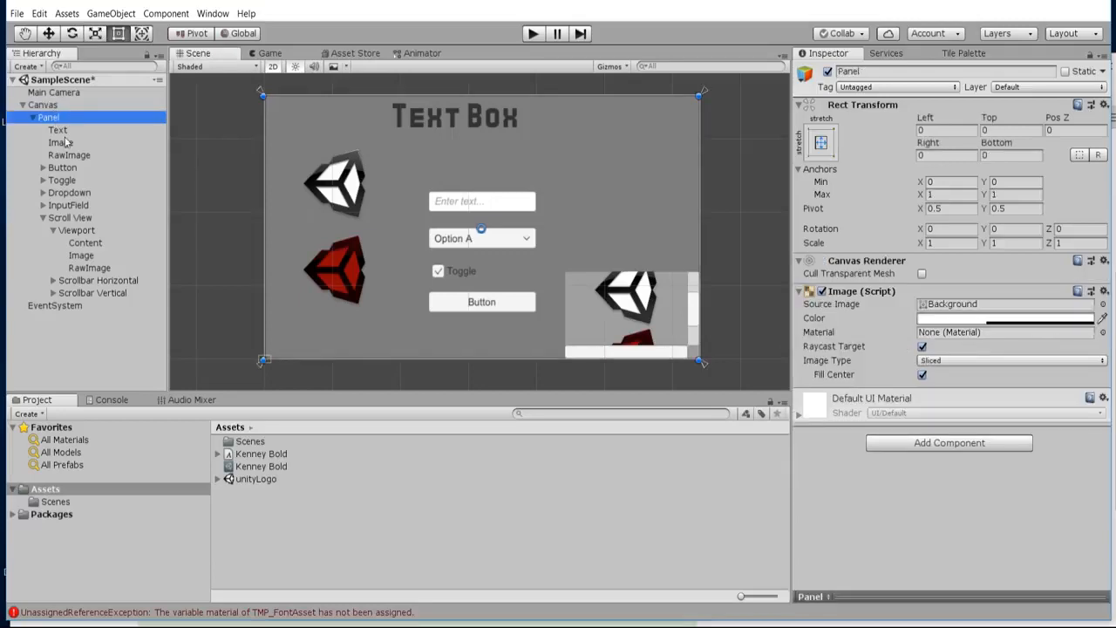
click(41, 168)
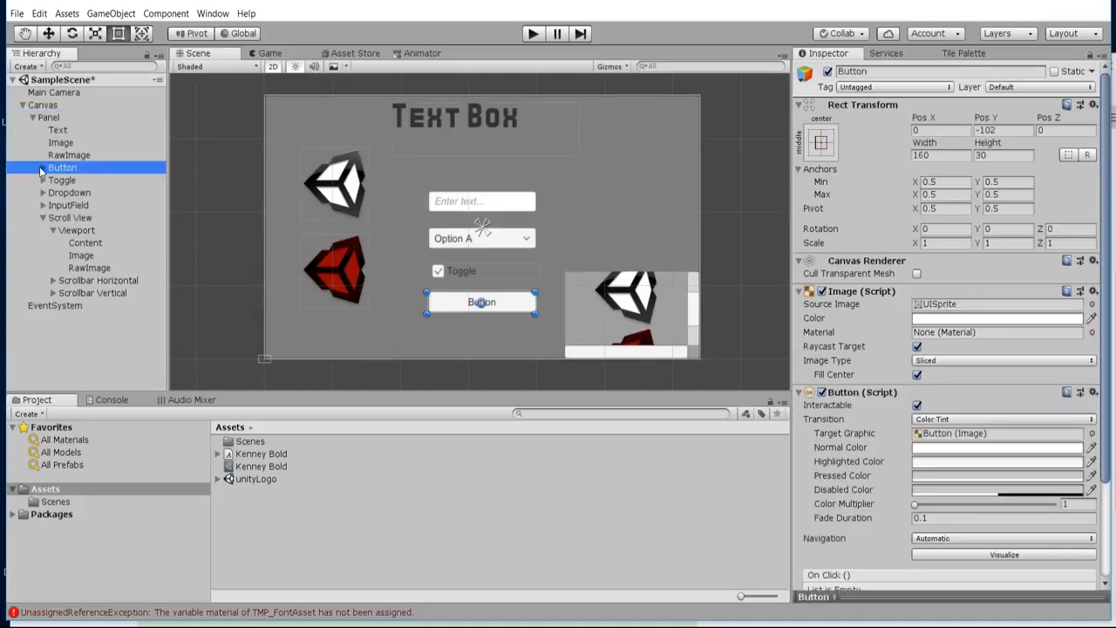
click(42, 167)
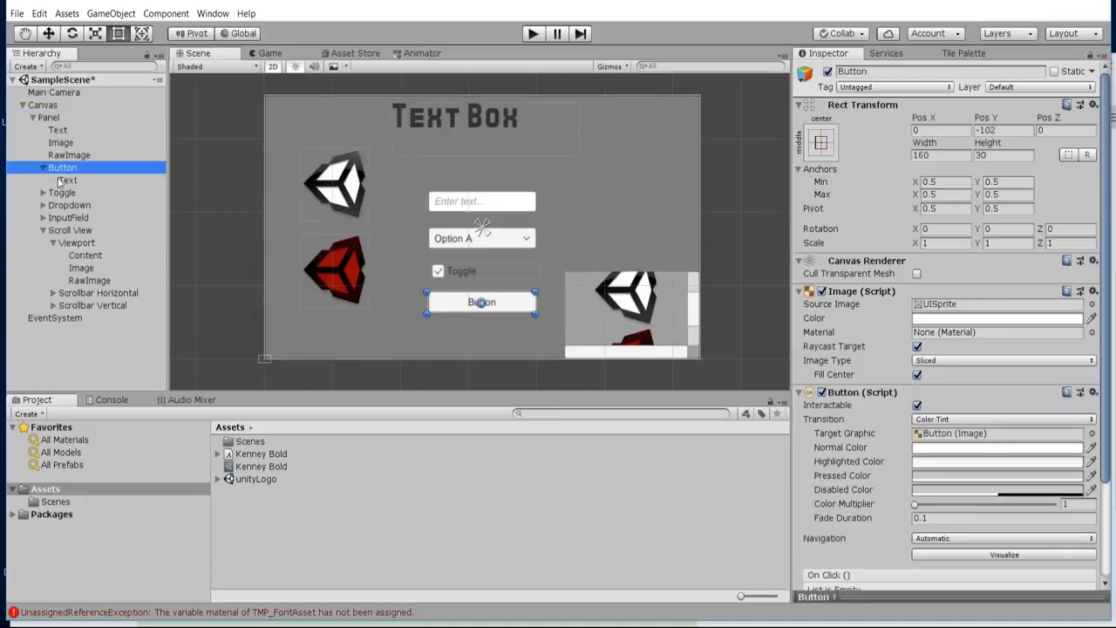
click(49, 179)
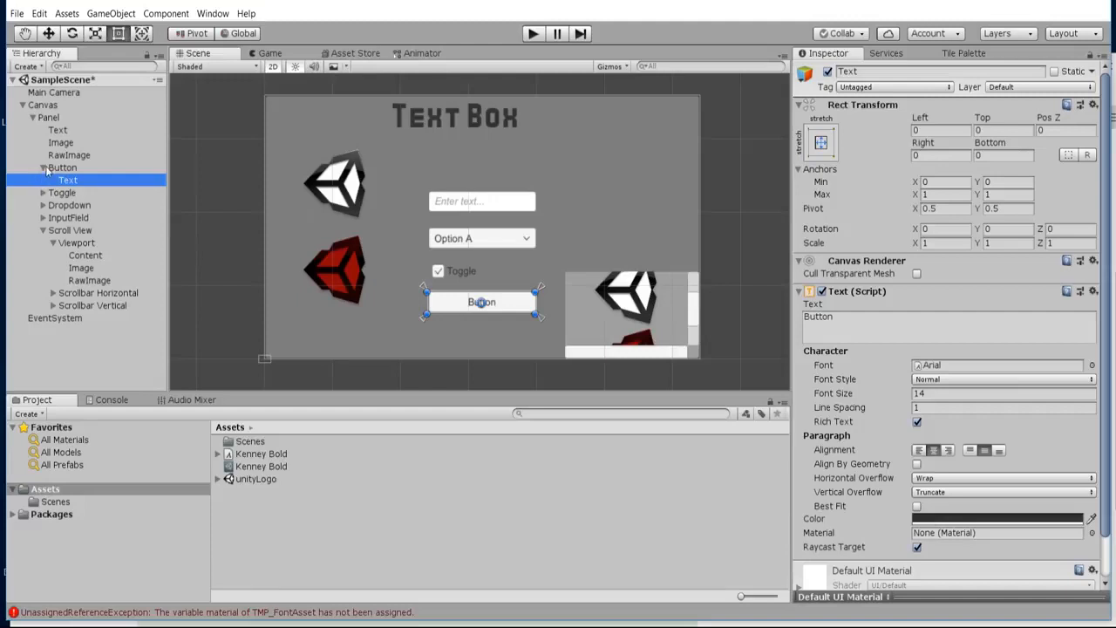
click(50, 170)
click(66, 179)
click(41, 167)
click(58, 168)
click(43, 168)
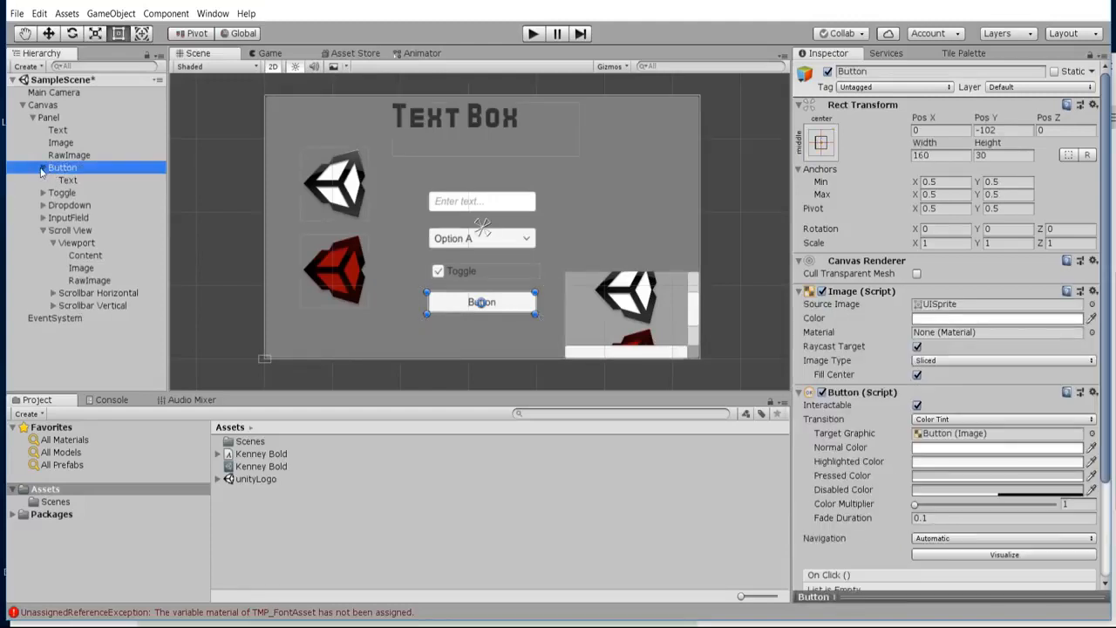
click(49, 118)
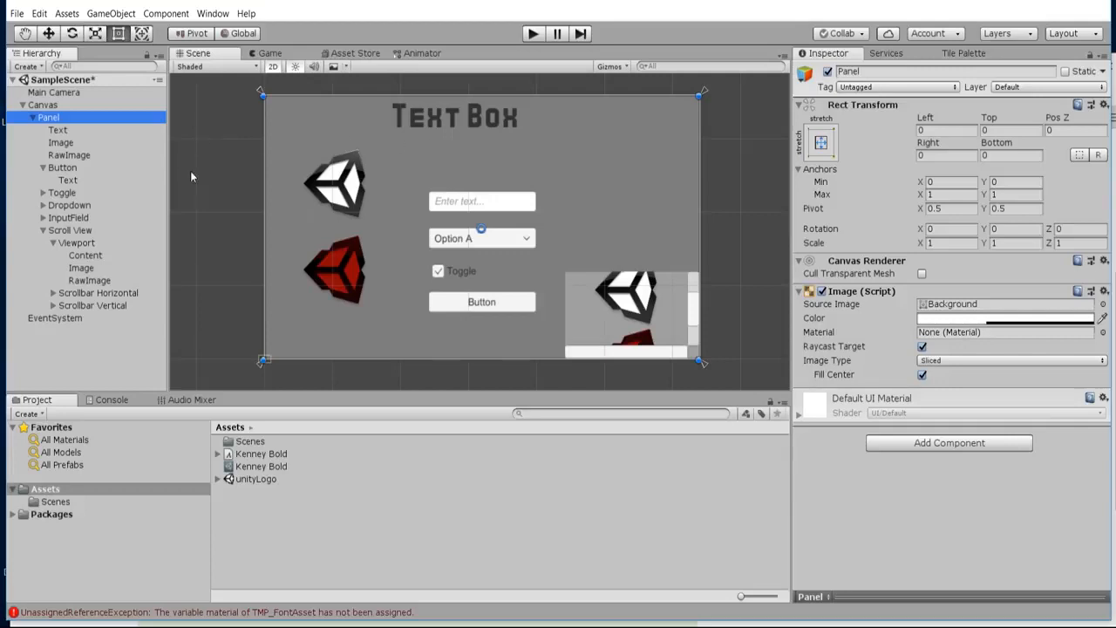
click(59, 130)
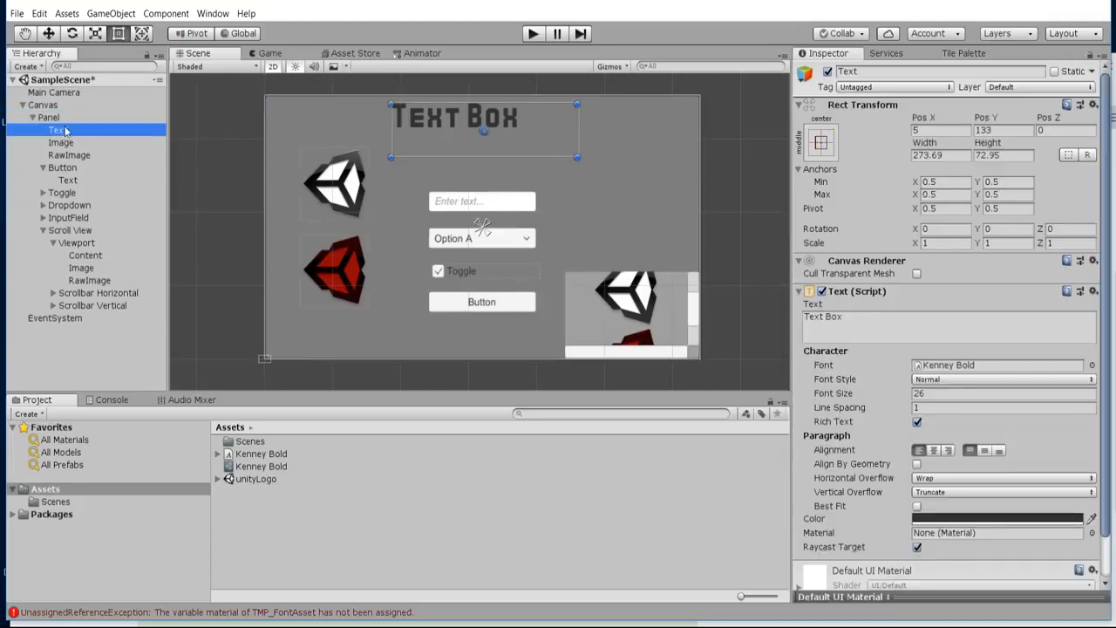
Deactivate the Panel to check the effect on its child objects, and reactivate it.
click(48, 118)
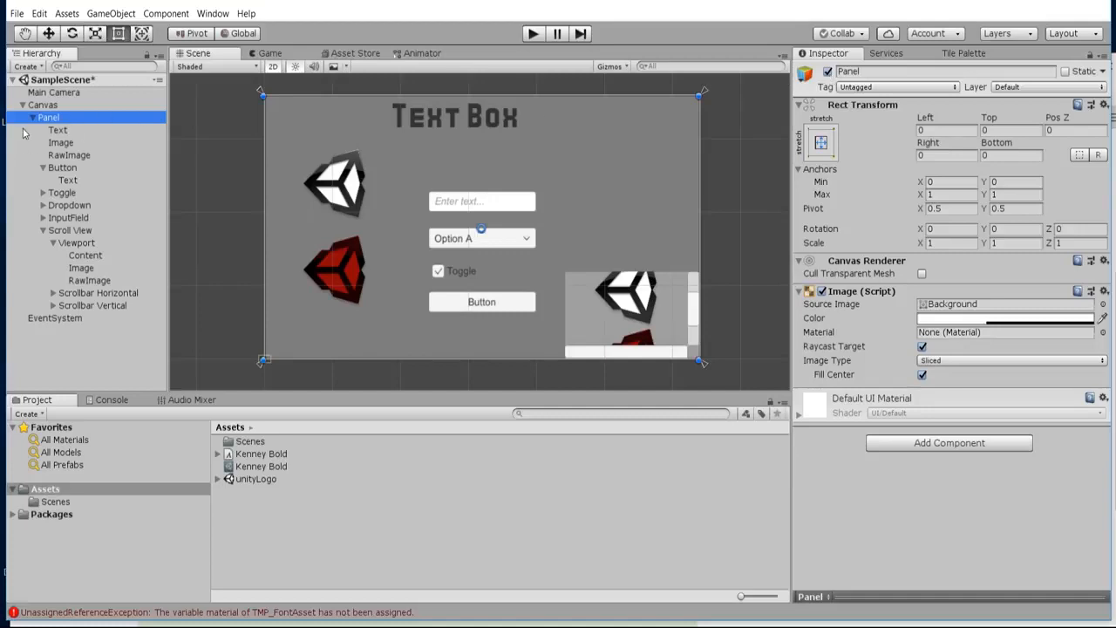
click(828, 73)
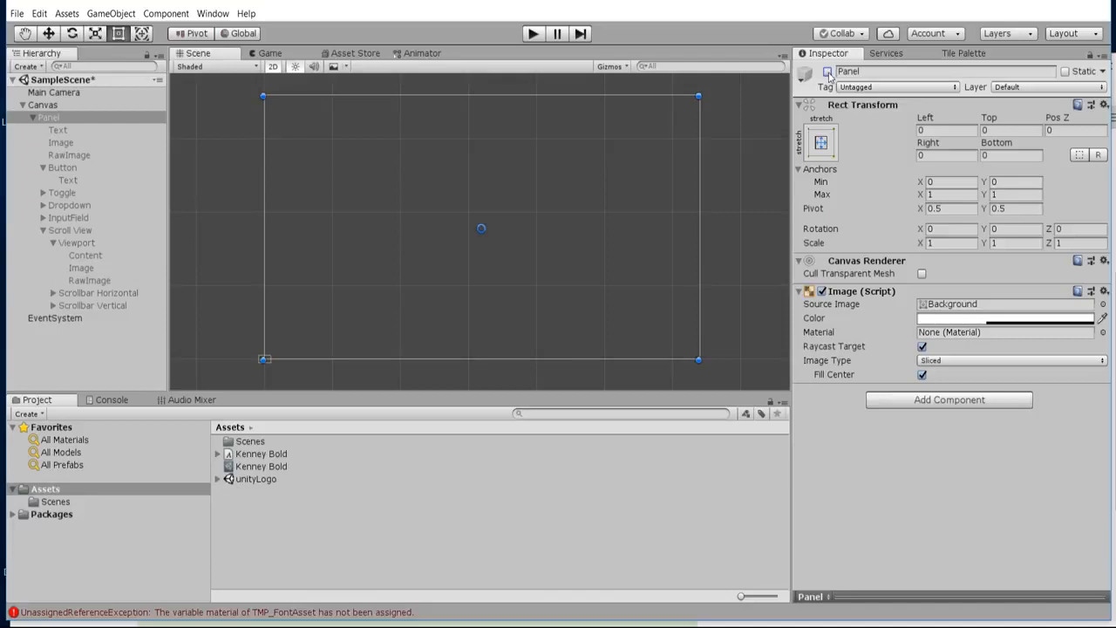
click(827, 72)
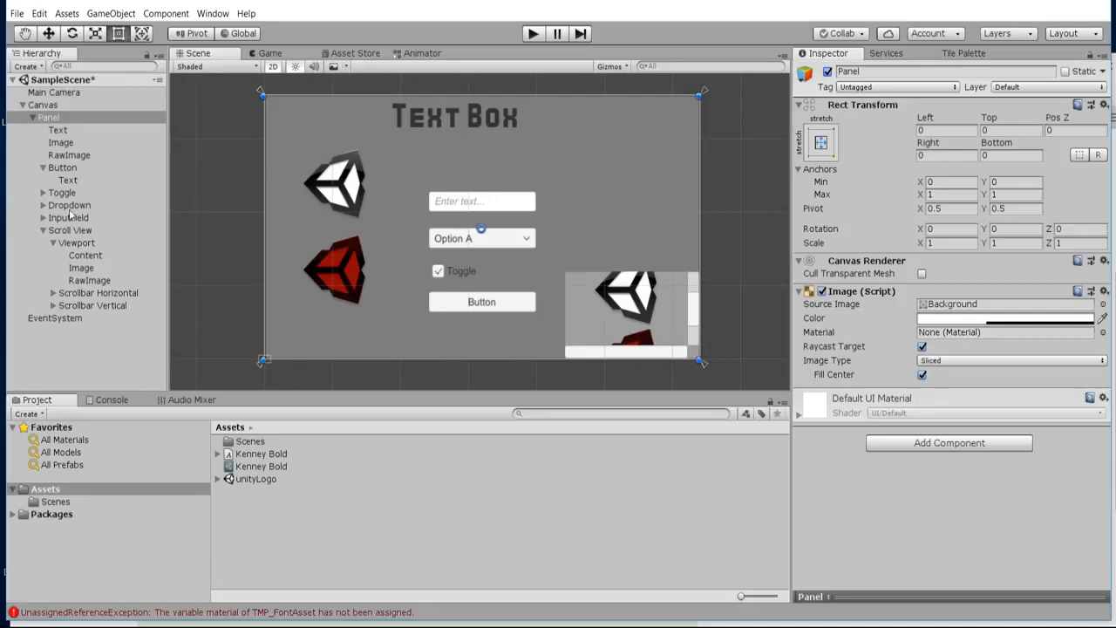
Add a second line reading "New Line" below "Text Box" in the Panel's Text object.
click(67, 130)
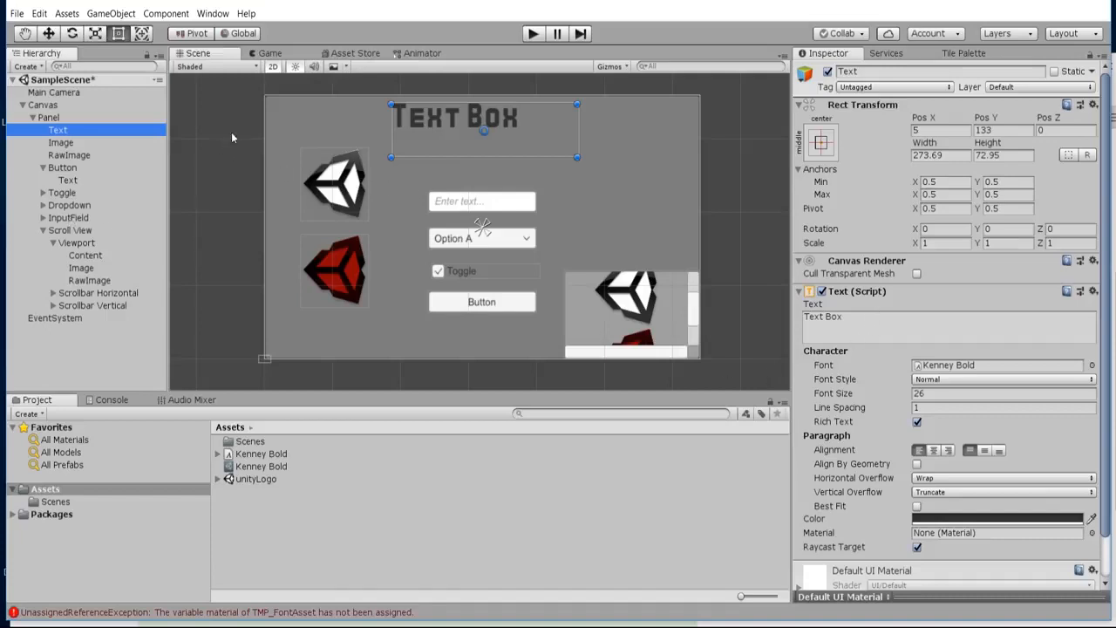
click(933, 336)
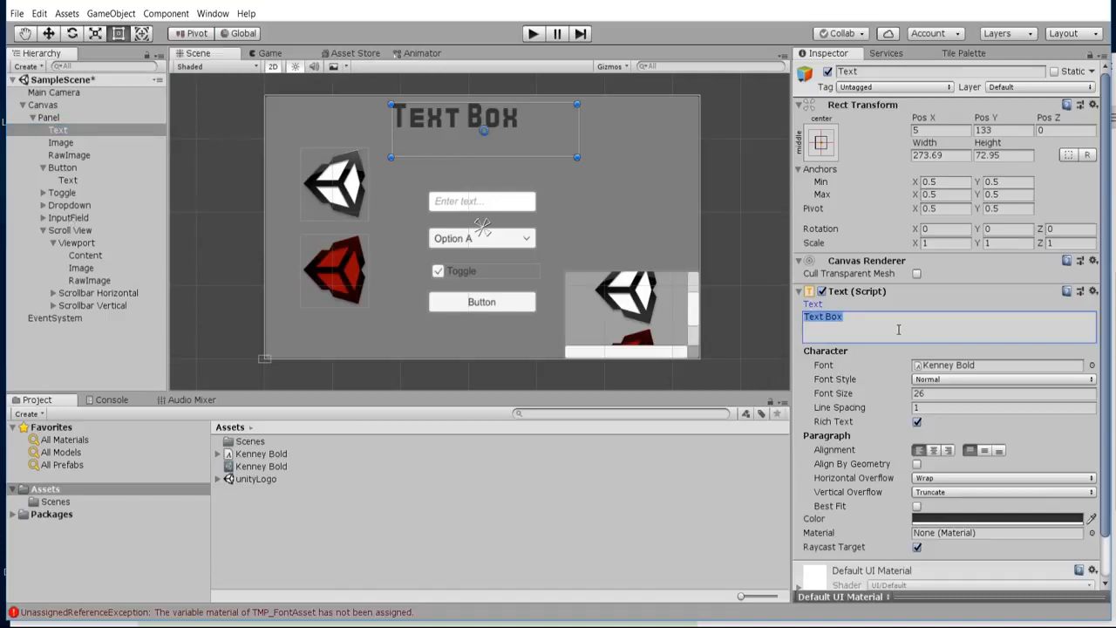
click(902, 327)
key(Return)
text(New Line)
key(ctrl+a)
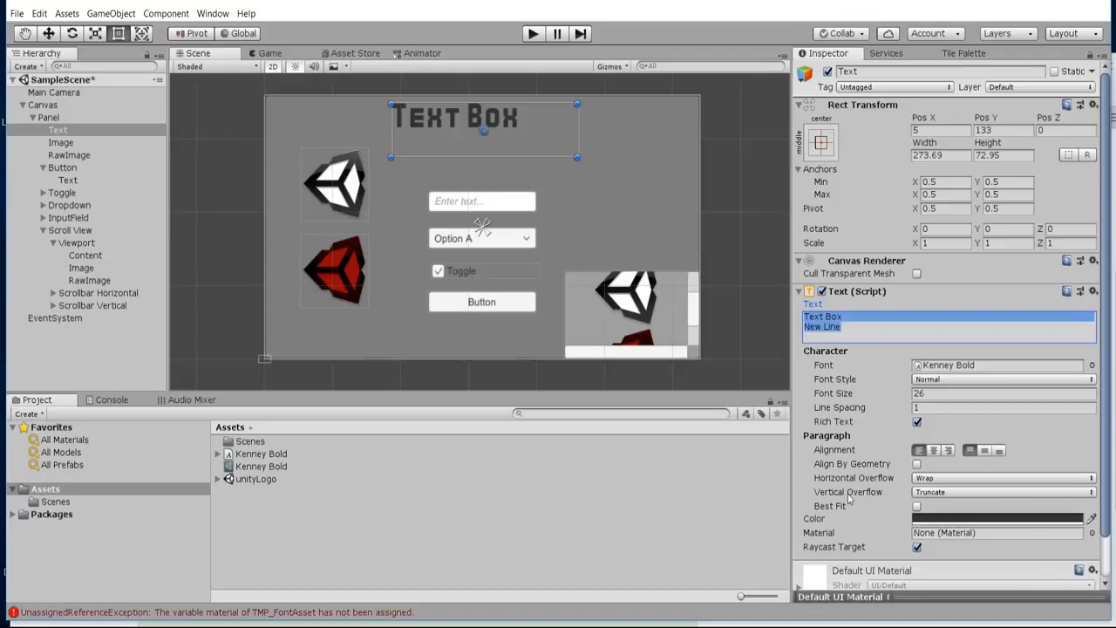
Try the Overflow option for the heading text's vertical overflow and restore it to Truncate.
click(939, 493)
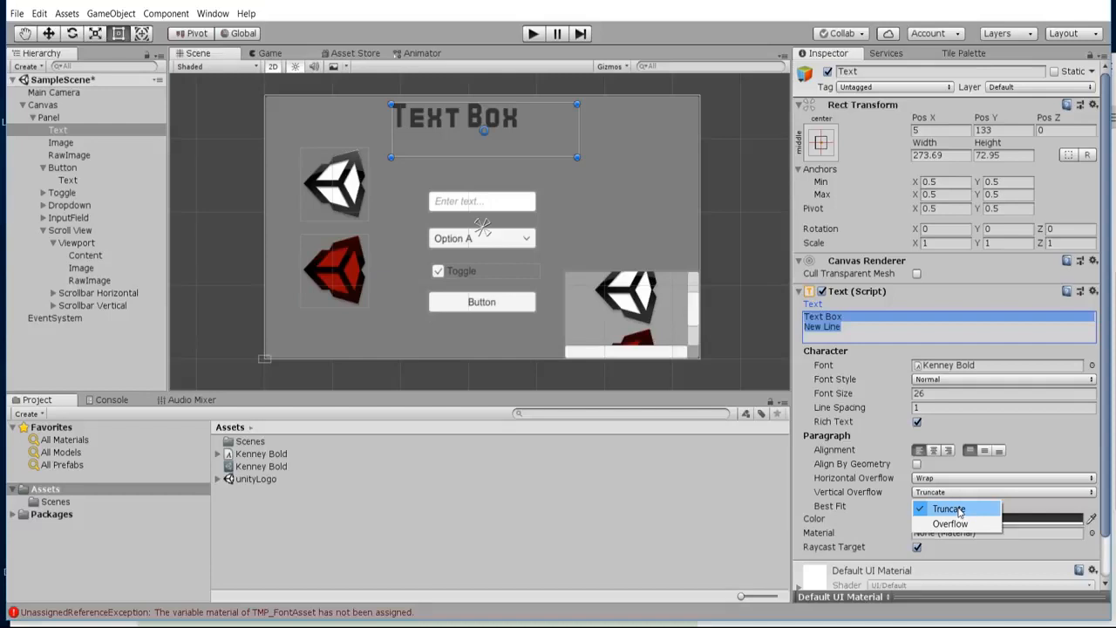
click(949, 524)
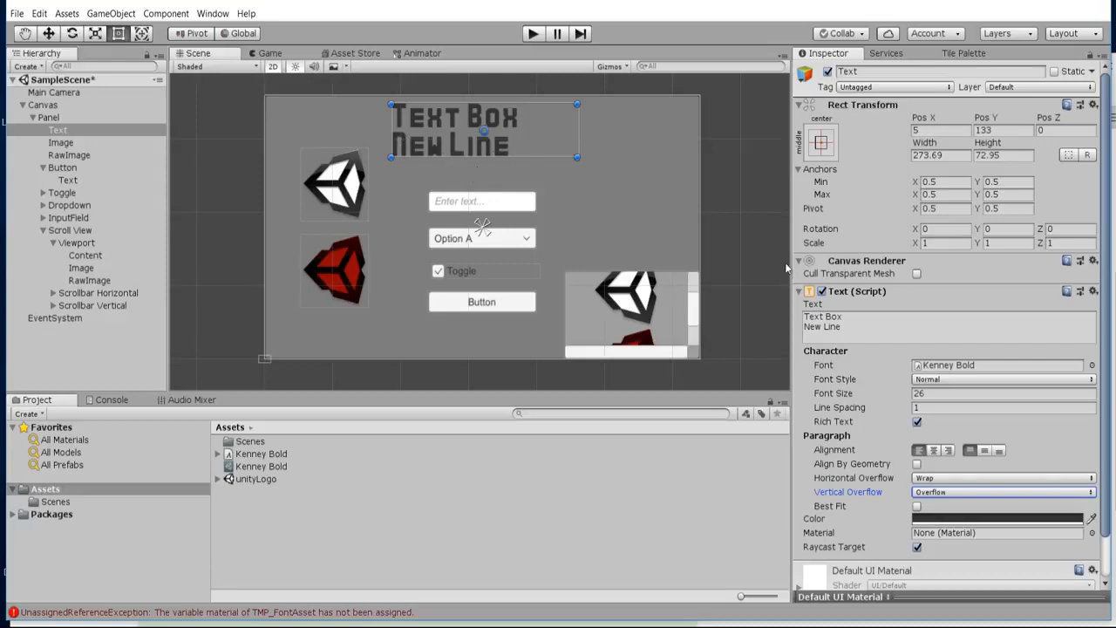
click(938, 493)
click(936, 510)
Set the heading text's font size to 20 and centre it both horizontally and vertically.
click(949, 396)
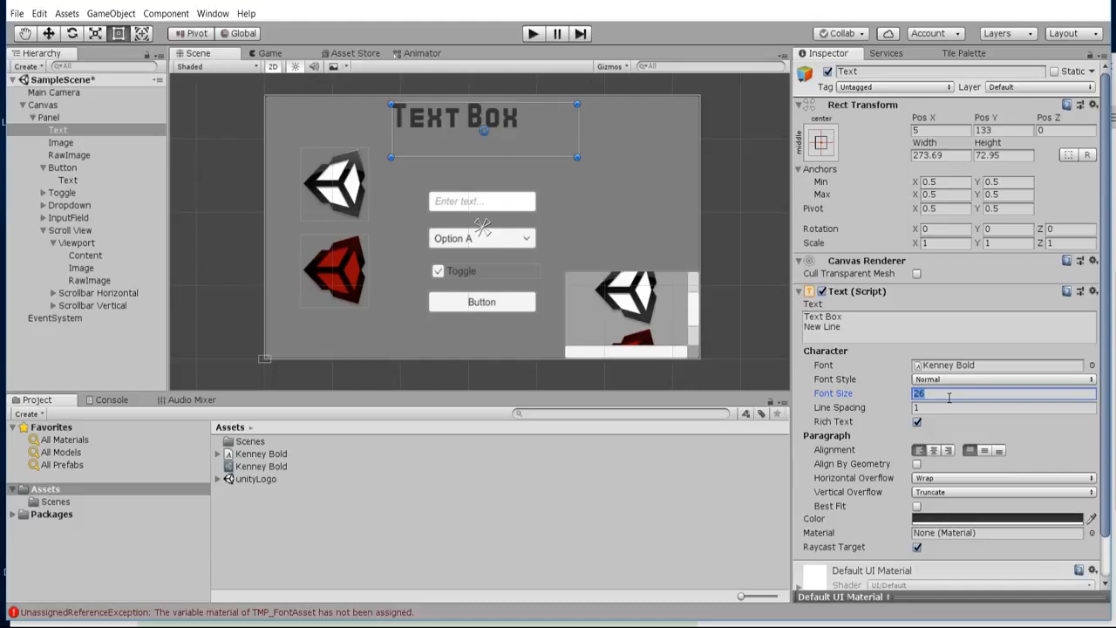
text(20)
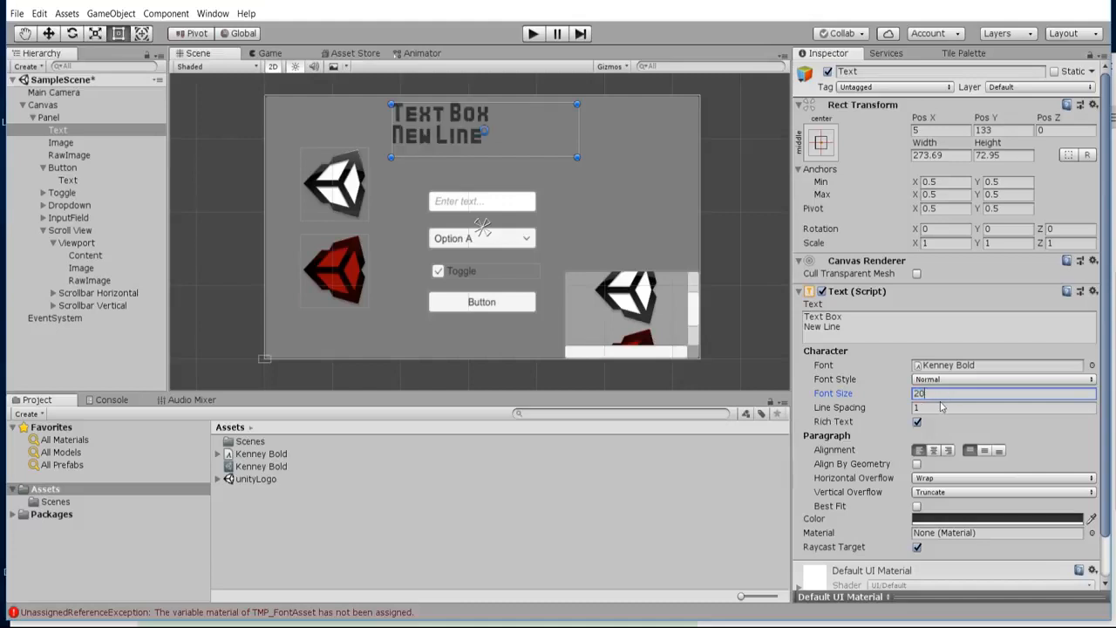
click(935, 451)
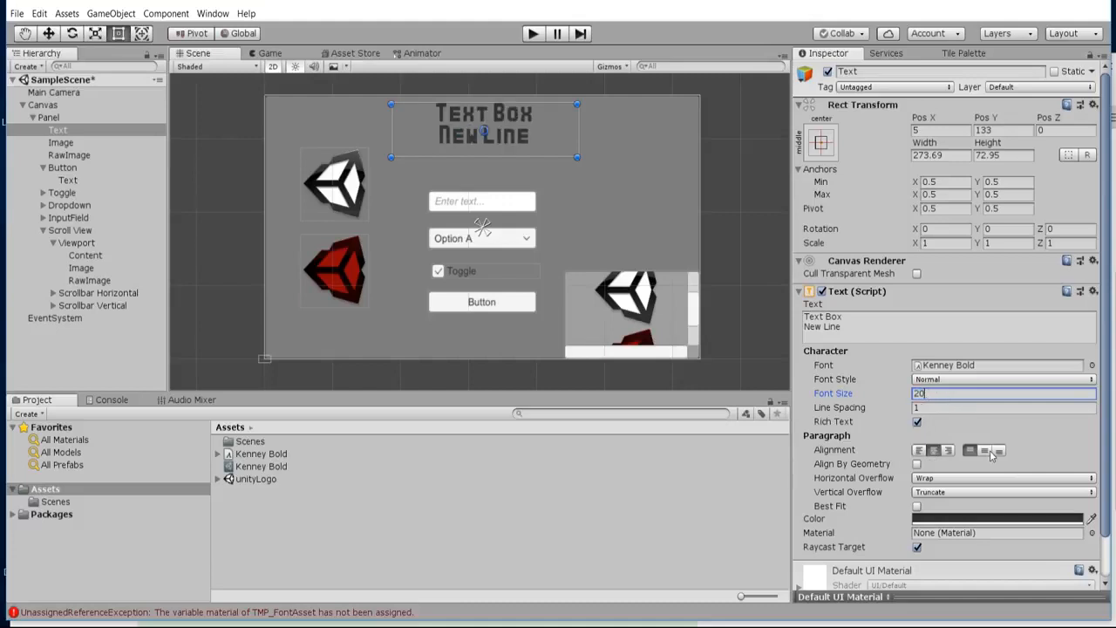
click(986, 451)
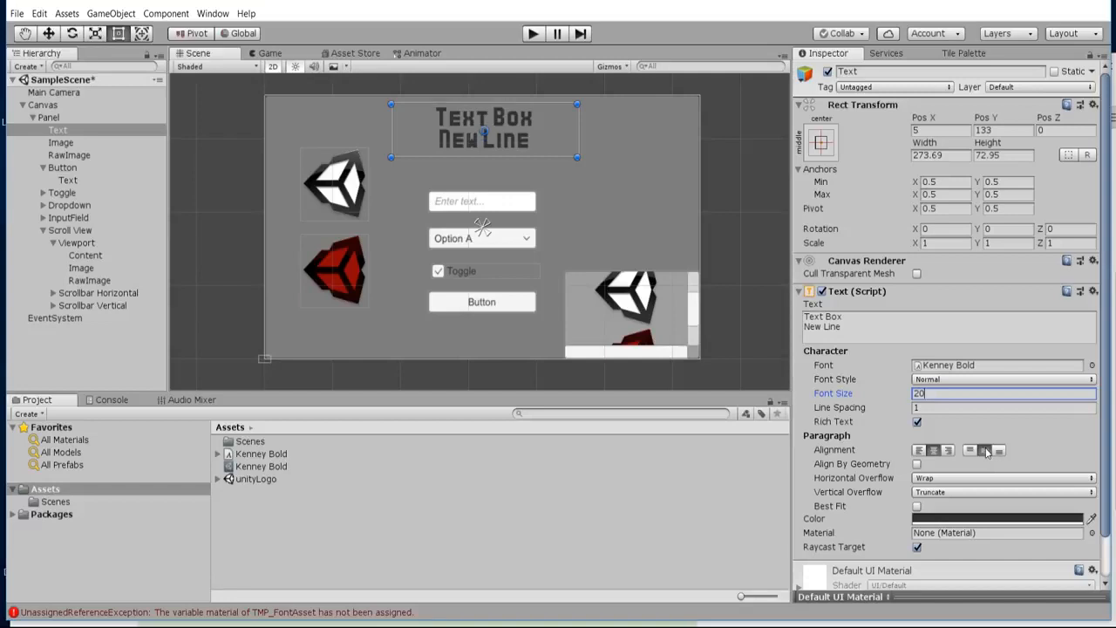
Change the heading text's colour to near-white F1F1F1.
mouse_move(88, 152)
mouse_down()
mouse_move(77, 106)
mouse_move(51, 92)
mouse_up()
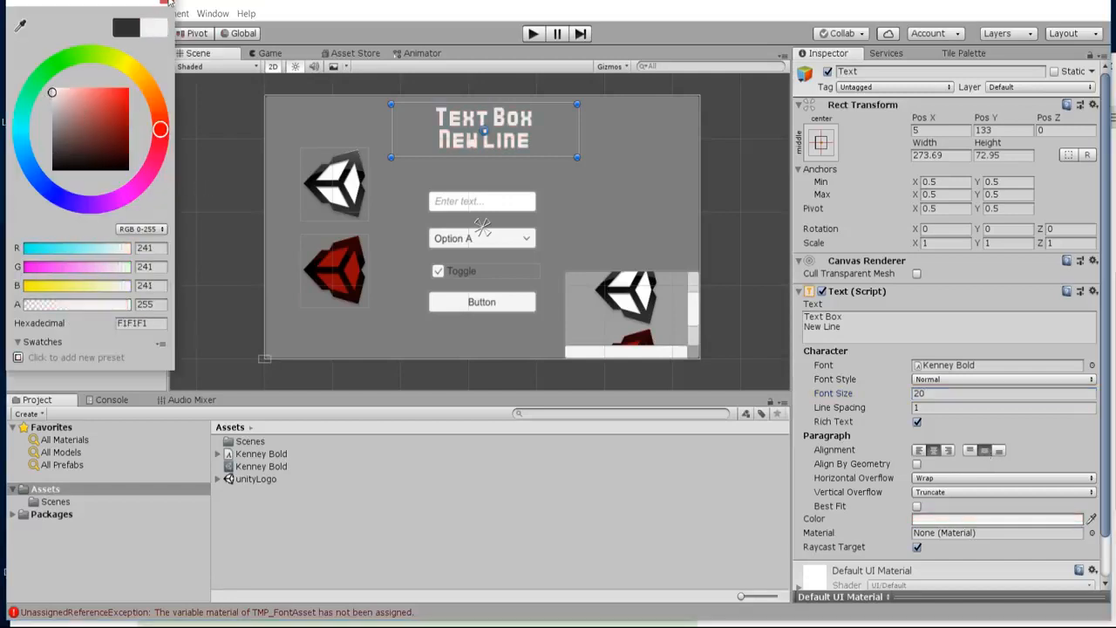
click(166, 8)
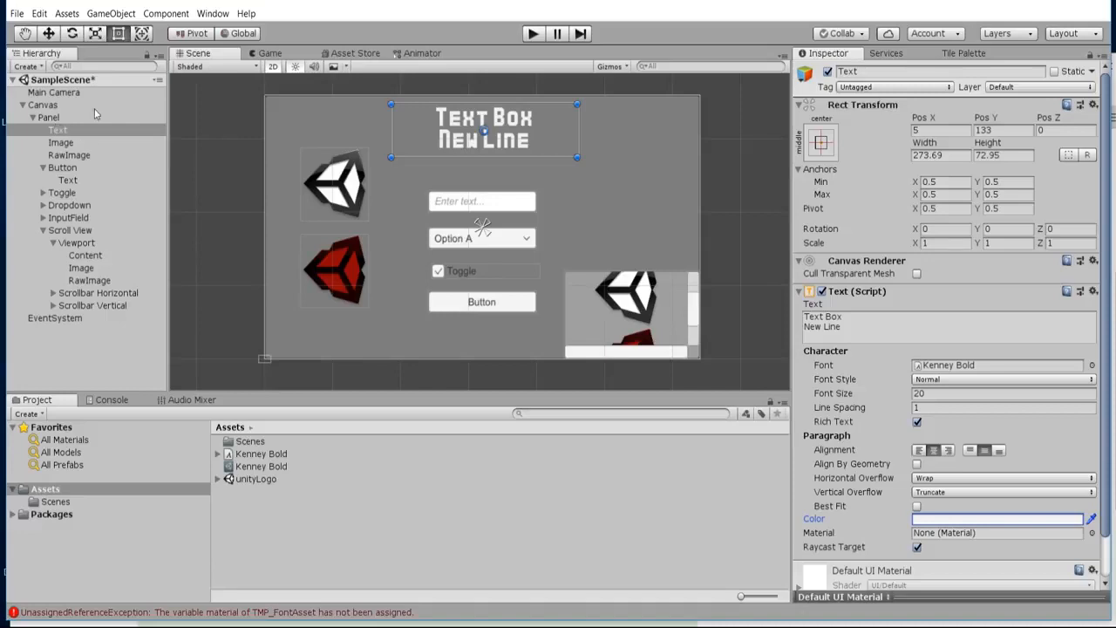
Compare the component settings of the Image, Panel and RawImage objects, including source image, texture, colour and aspect options.
click(63, 143)
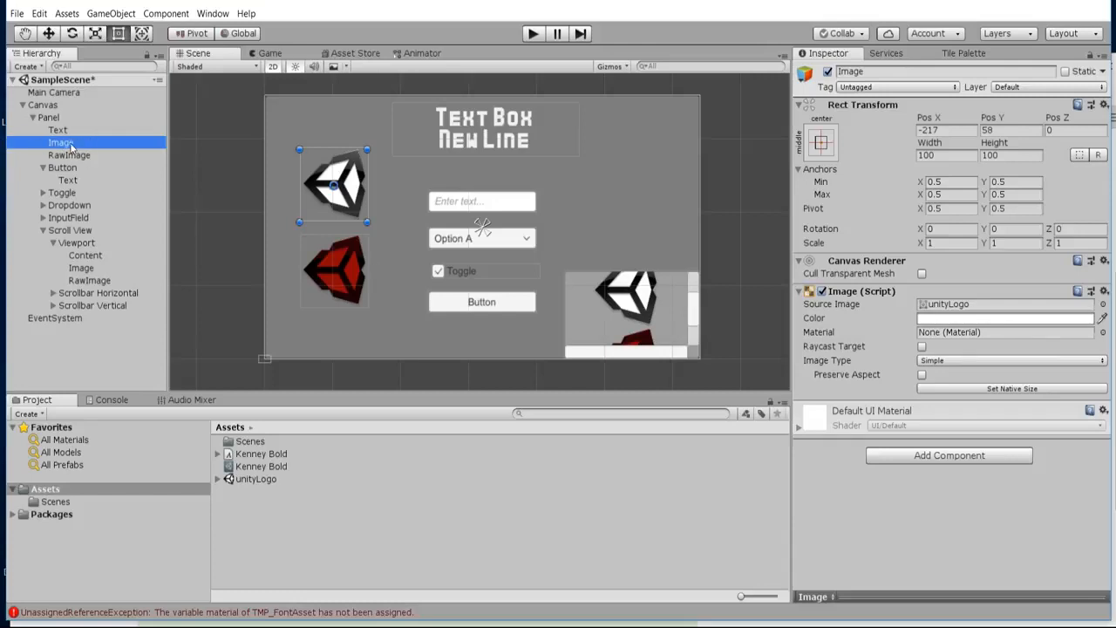
click(63, 118)
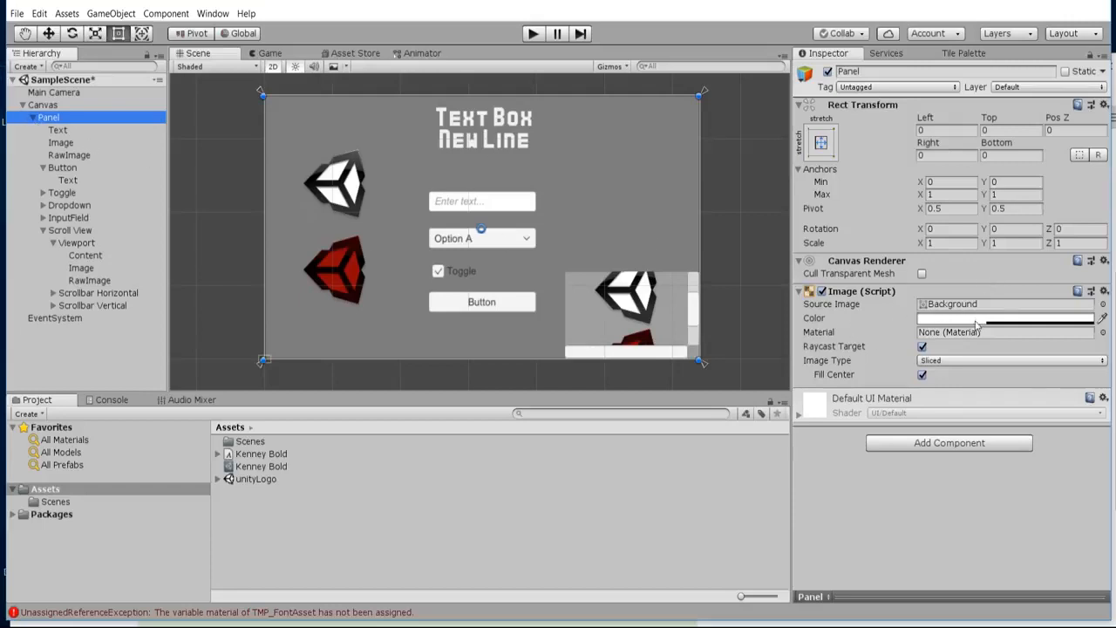
click(87, 142)
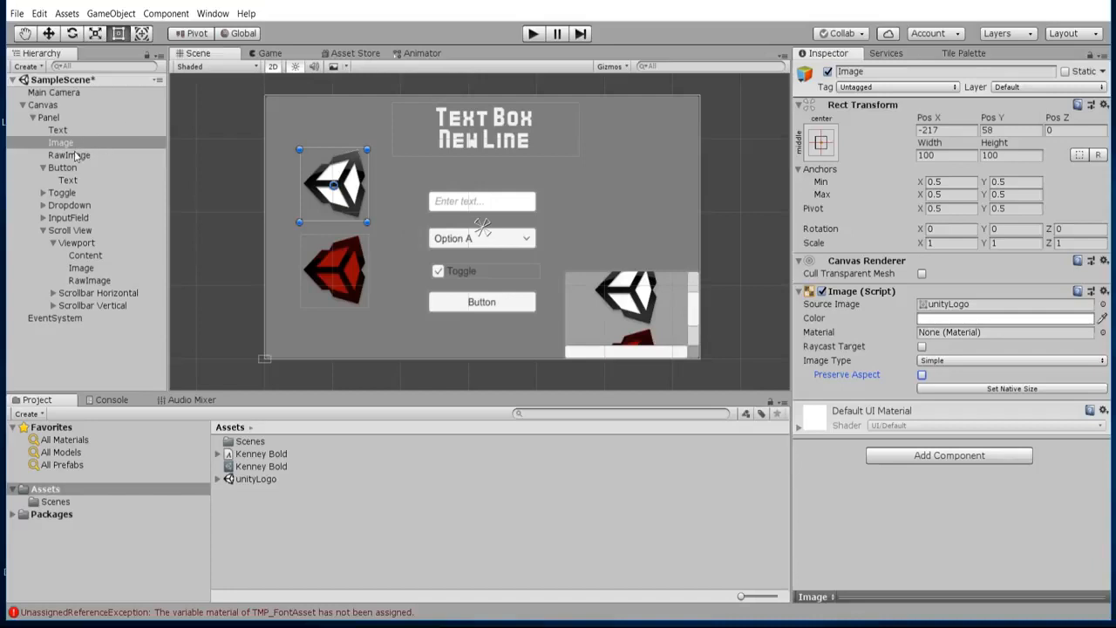
click(77, 156)
click(89, 145)
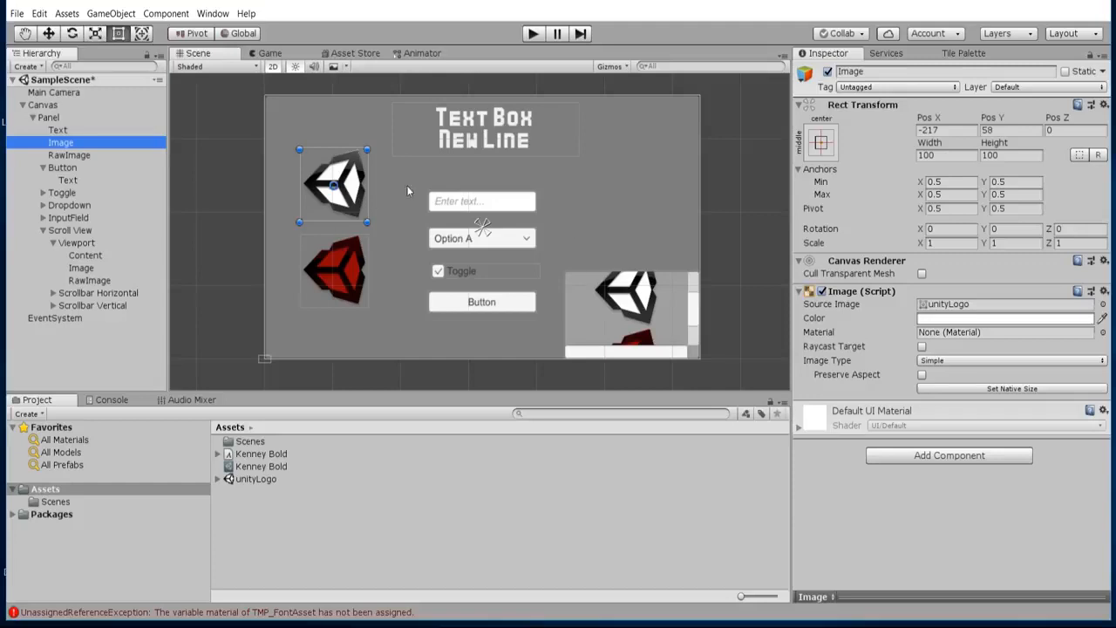
click(100, 158)
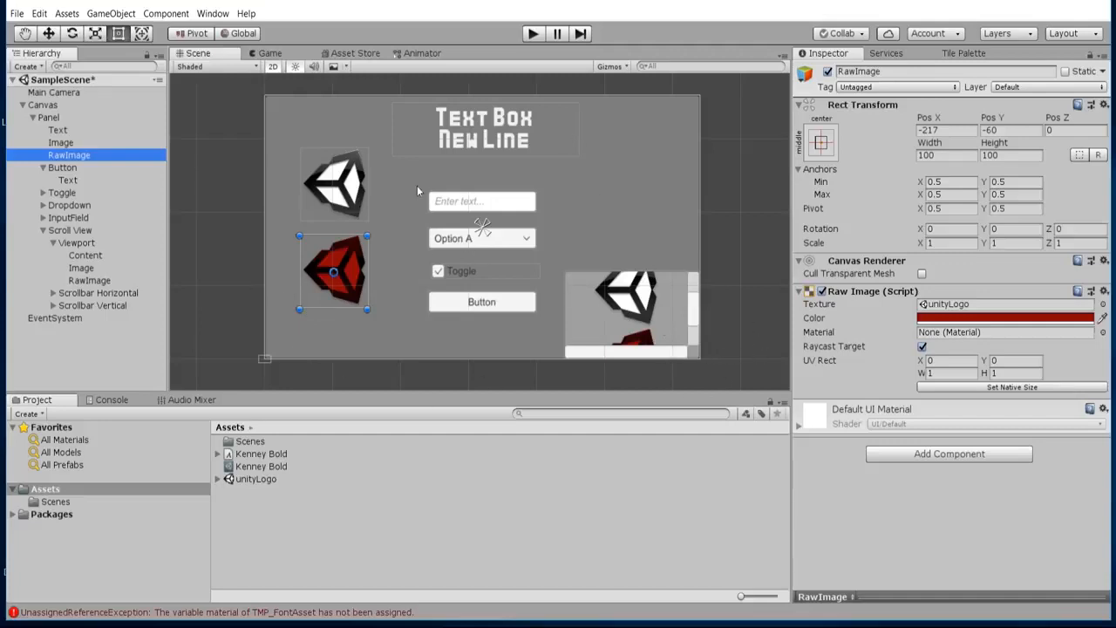
click(96, 168)
click(84, 141)
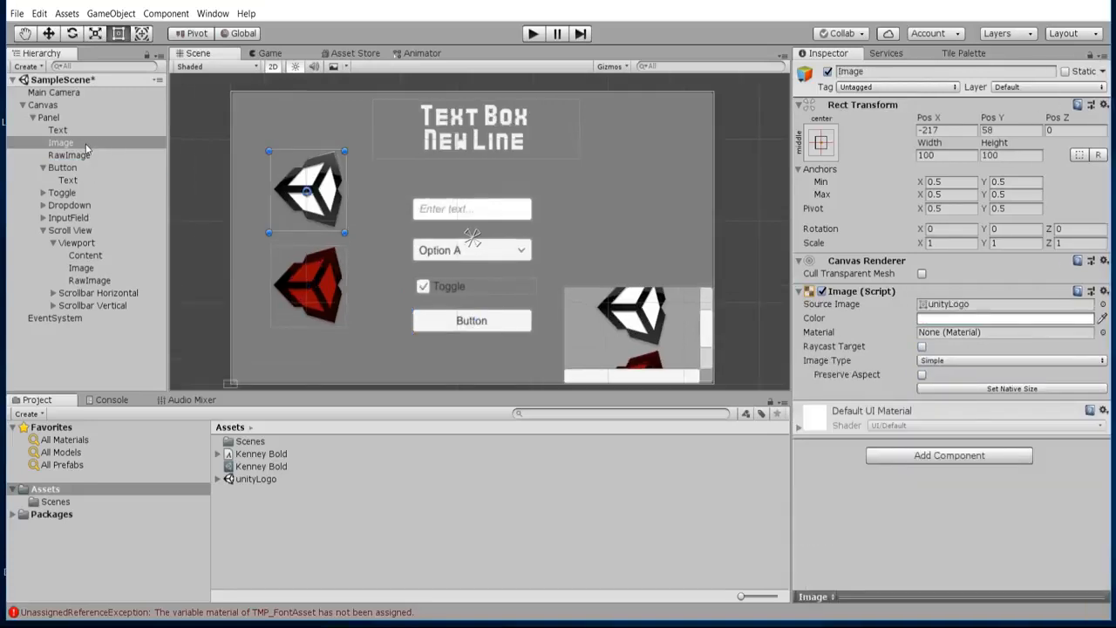
Add an empty event entry to the On Click list of the Button object.
double_click(91, 143)
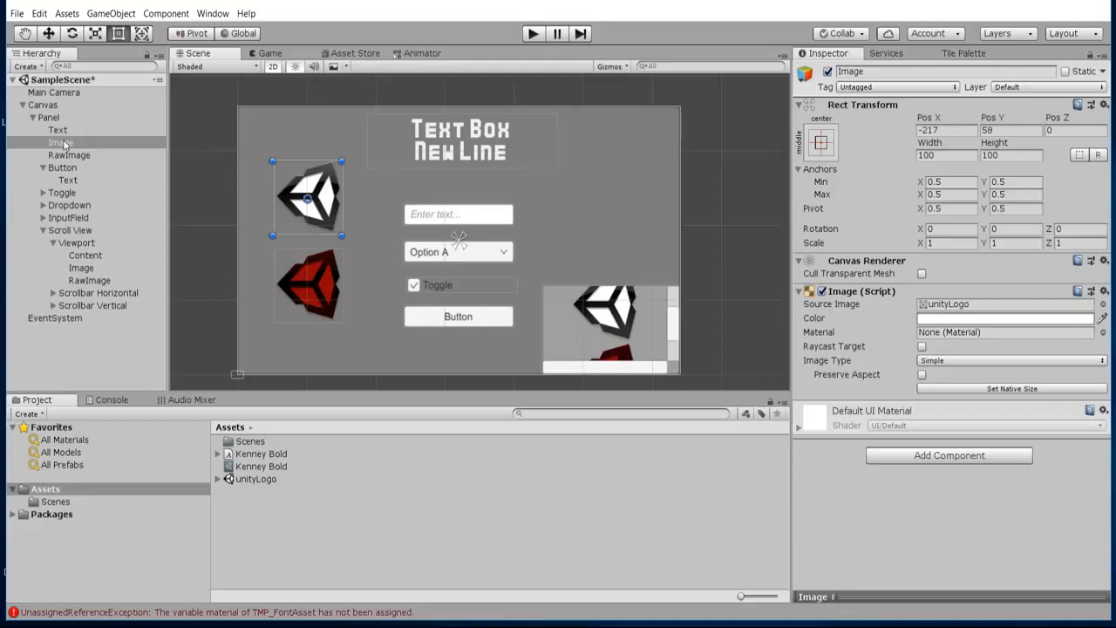
click(74, 143)
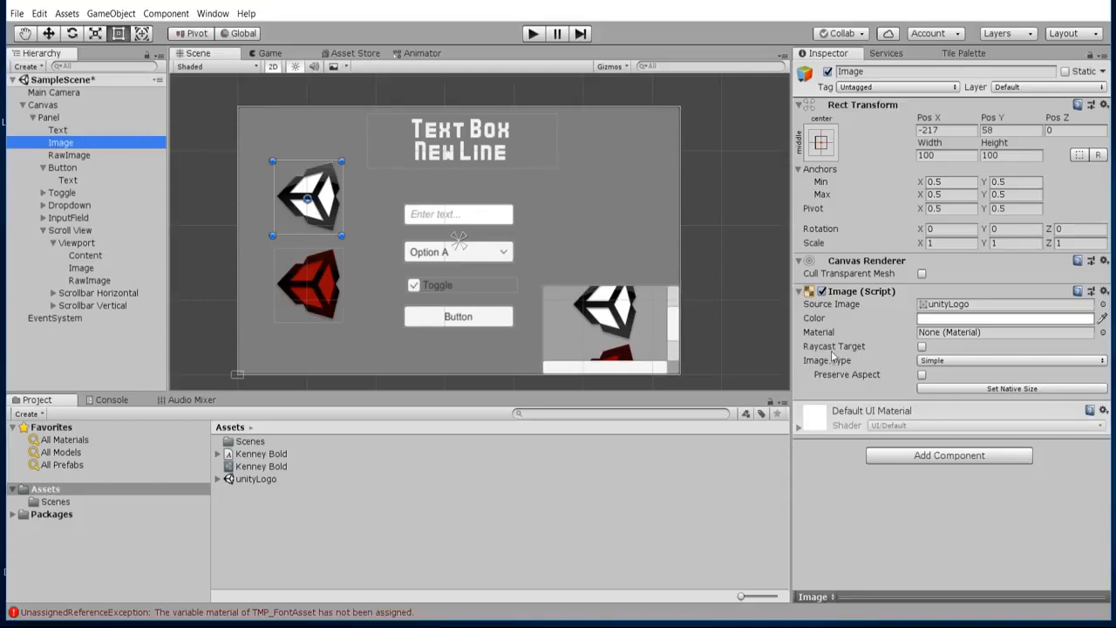
click(65, 169)
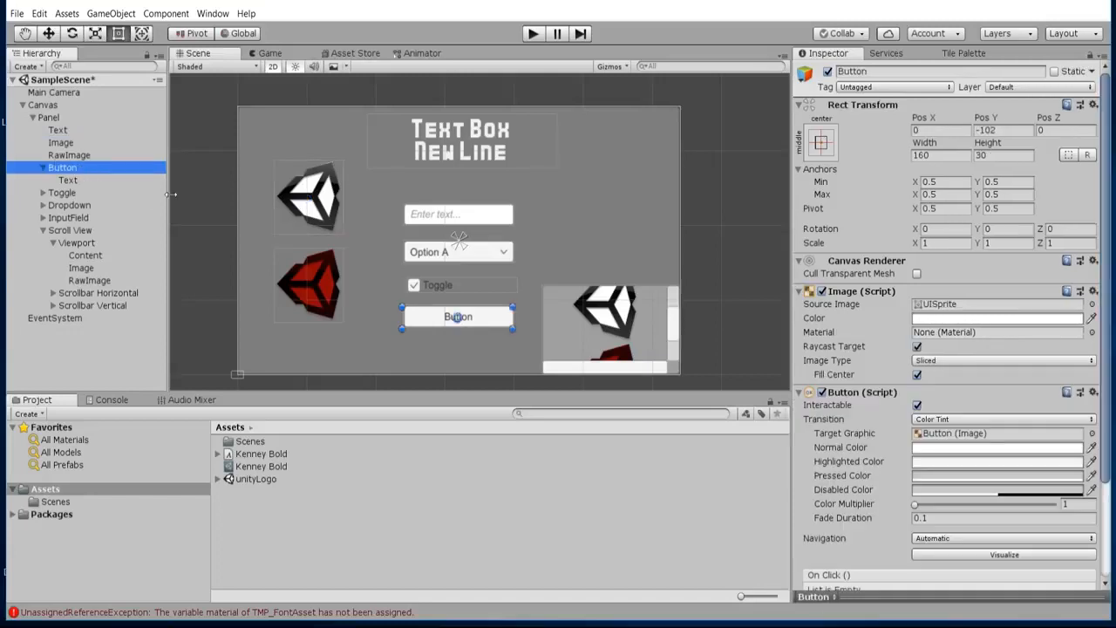
scroll(436, 247, up, 3)
middle_drag(464, 277, 477, 257)
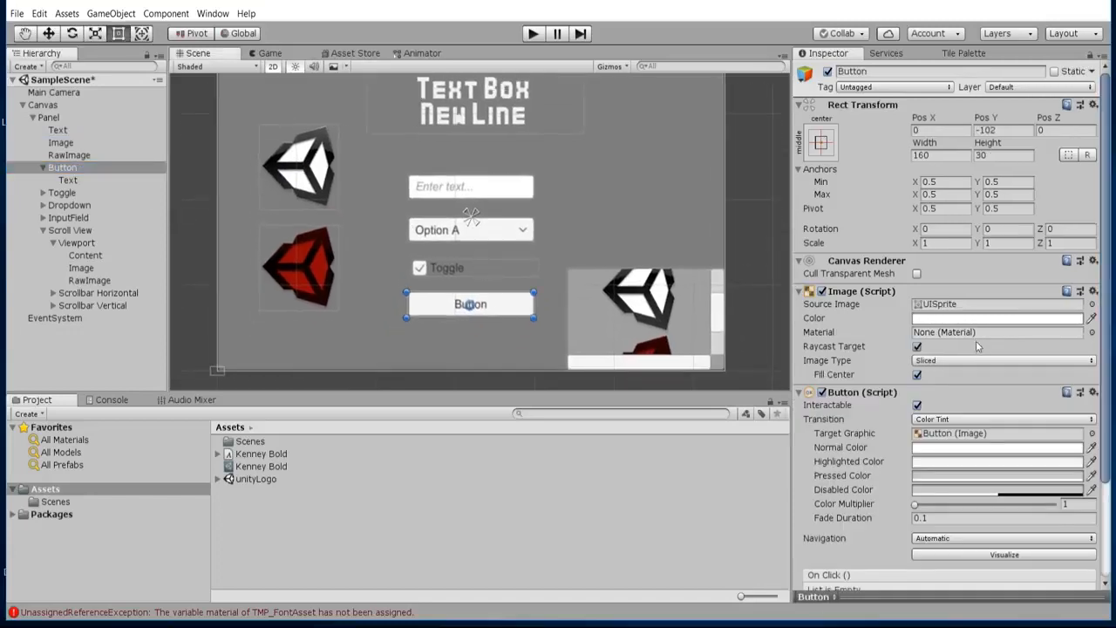
scroll(976, 347, down, 3)
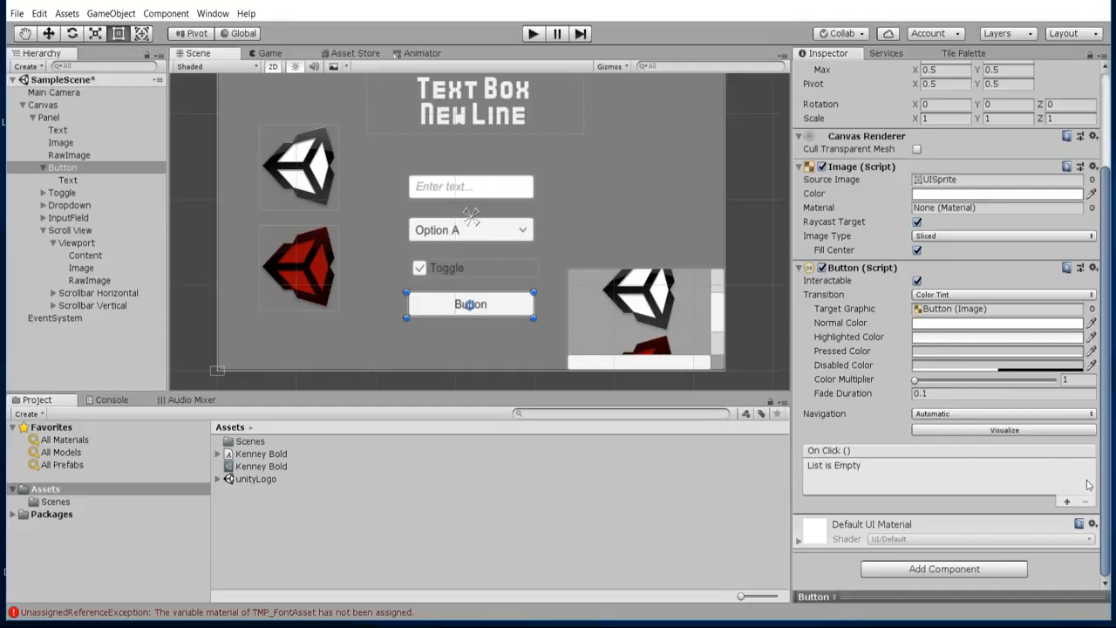
click(1066, 501)
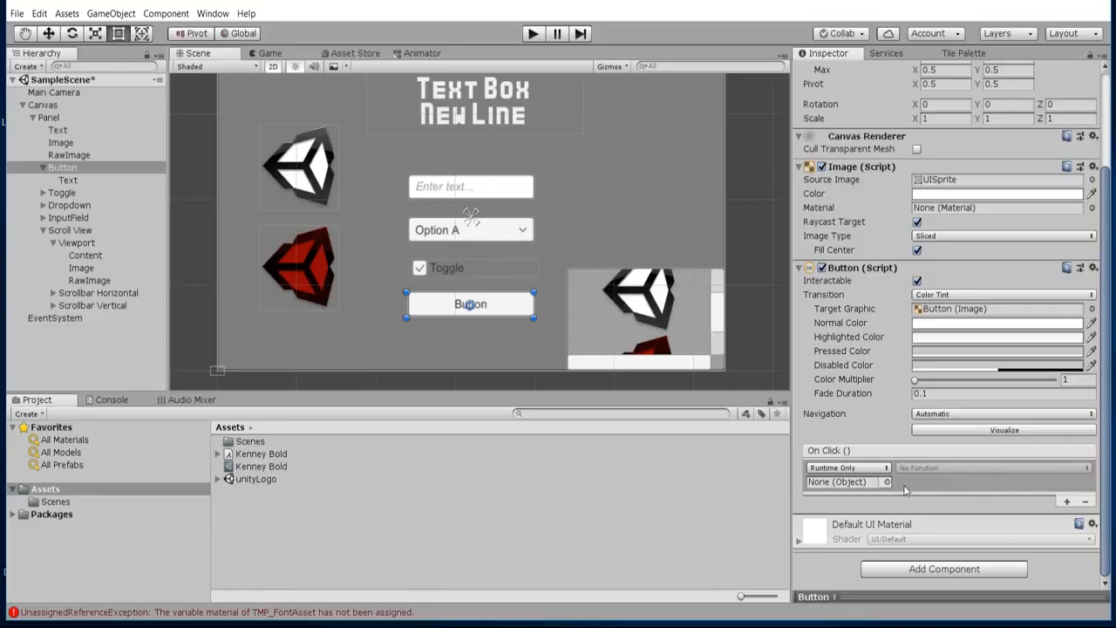
Add two extra entries to the Button's On Click list and remove them again.
click(1065, 504)
click(1067, 535)
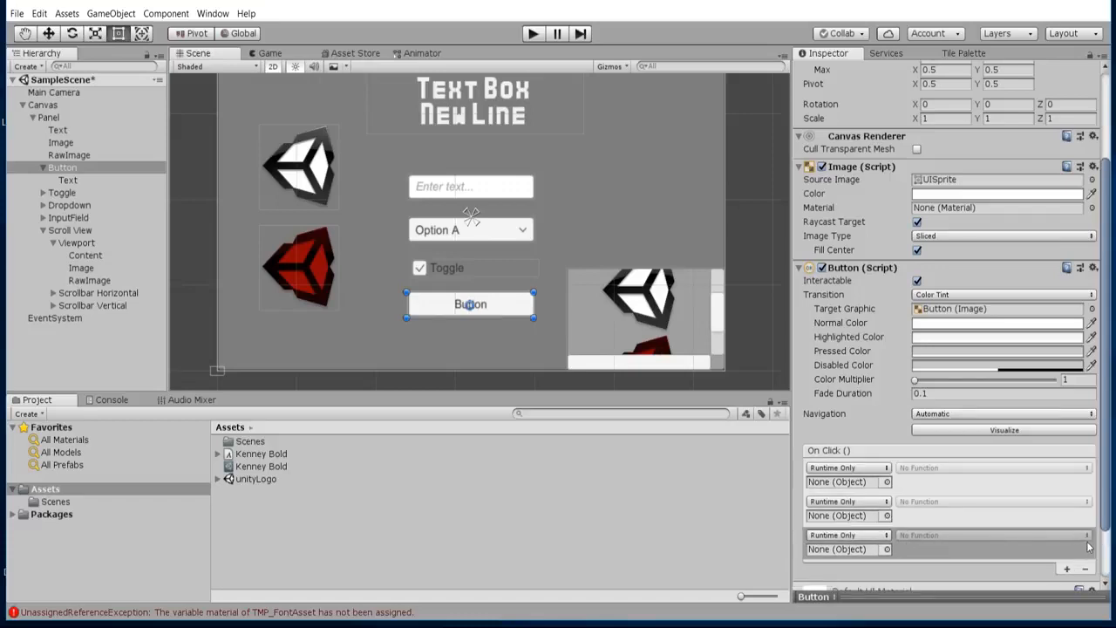
click(1086, 569)
click(1086, 536)
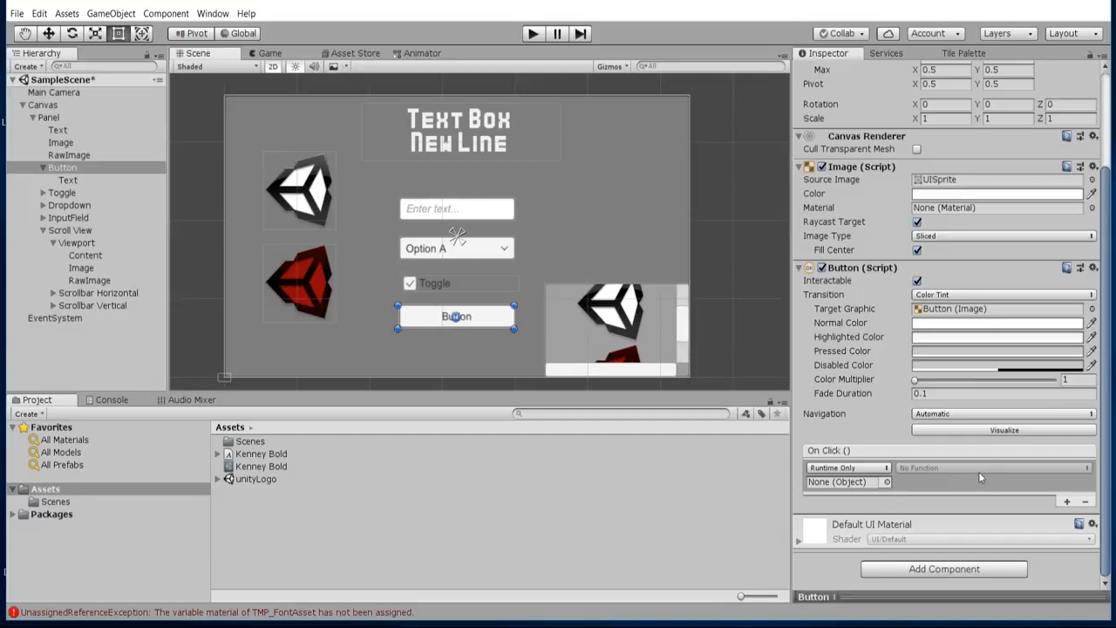
Try deleting the Button's child Text object and undo the deletion.
middle_drag(485, 261, 499, 232)
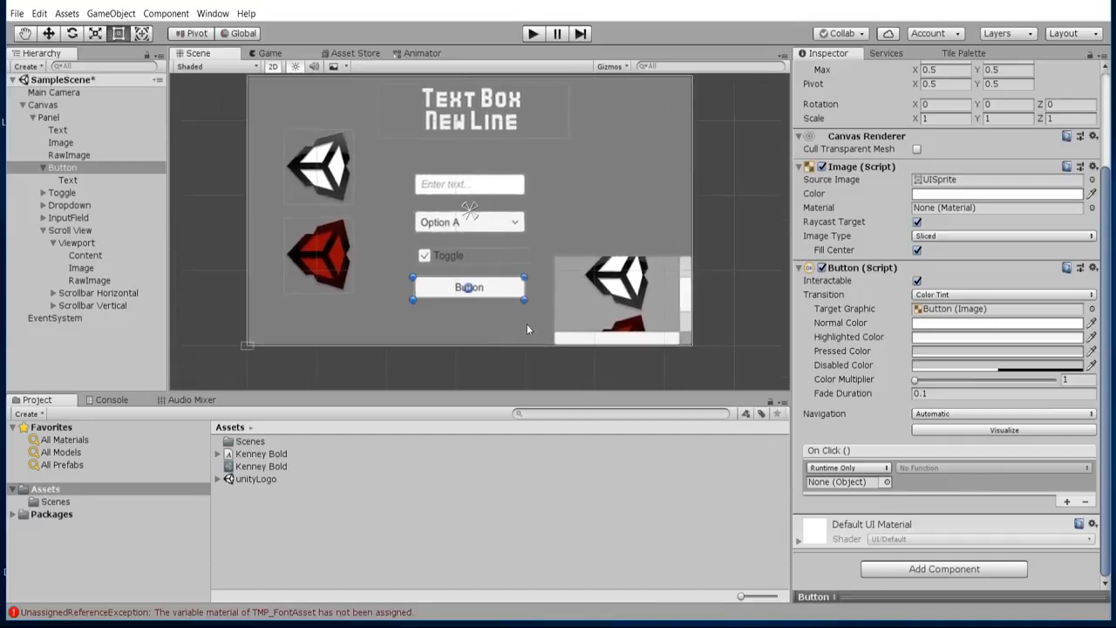
middle_drag(671, 181, 659, 214)
middle_drag(548, 314, 555, 291)
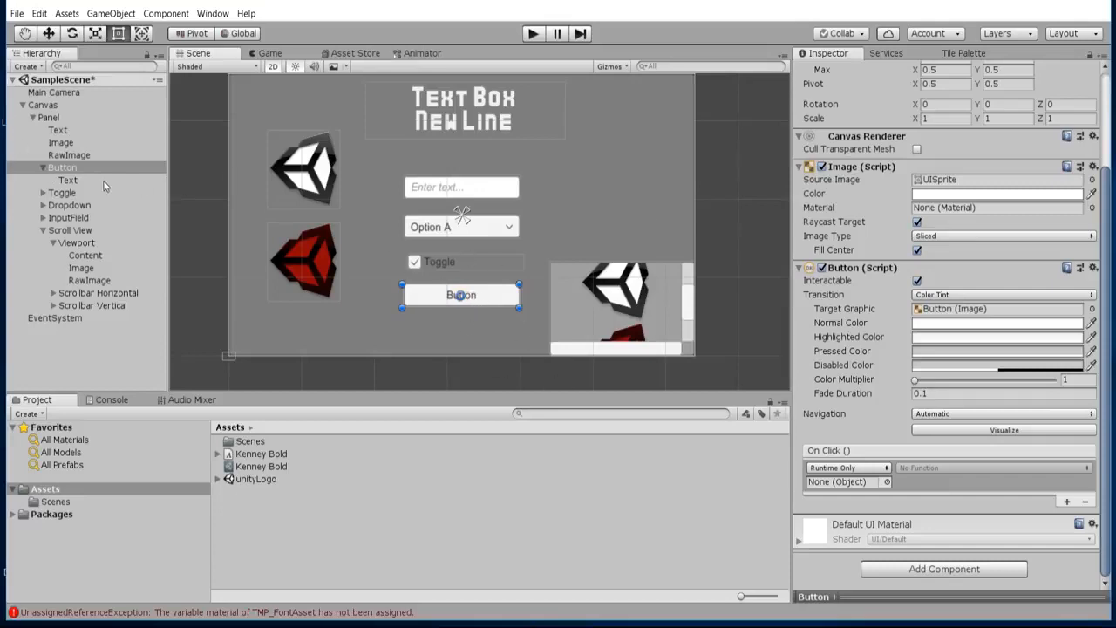
click(73, 180)
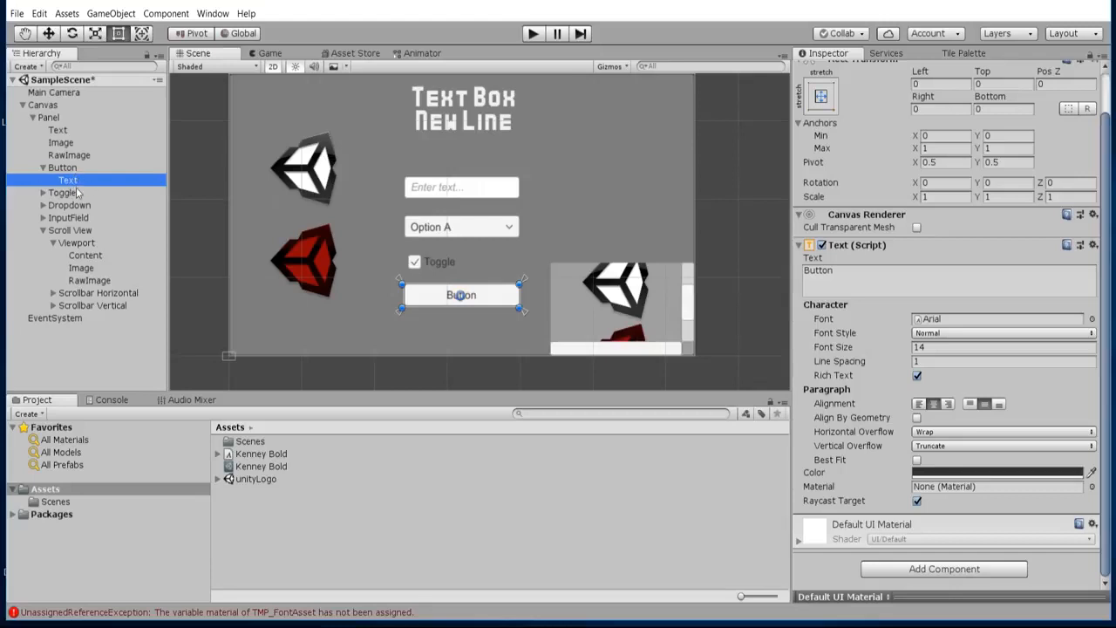
key(Delete)
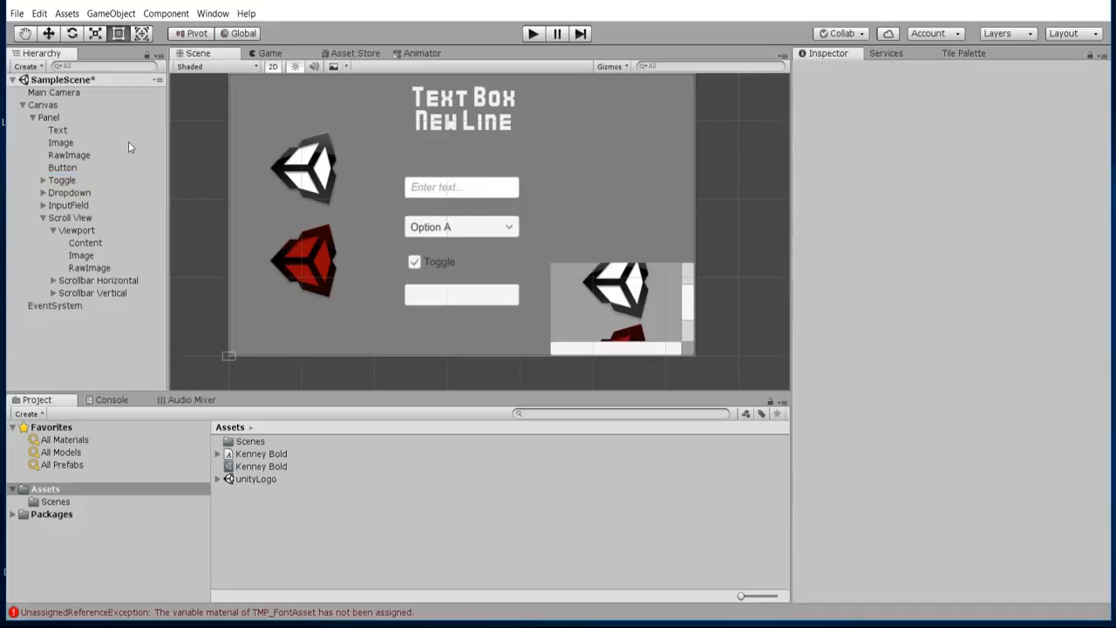
key(ctrl+z)
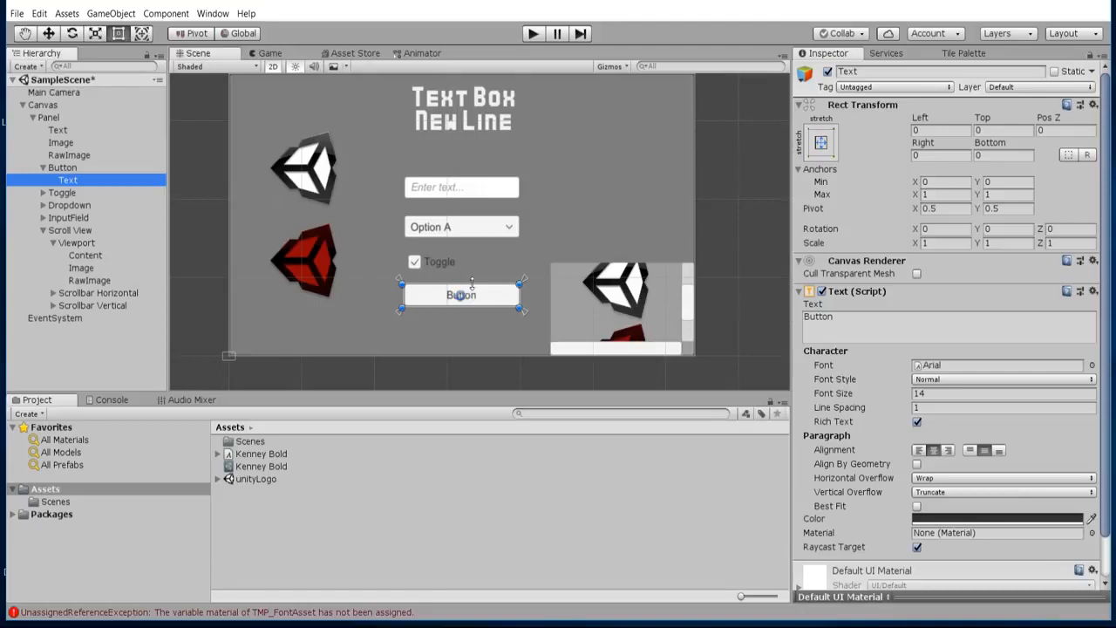
Examine the Toggle object's component settings and its Background, Checkmark and Label children.
click(42, 193)
click(43, 193)
click(69, 195)
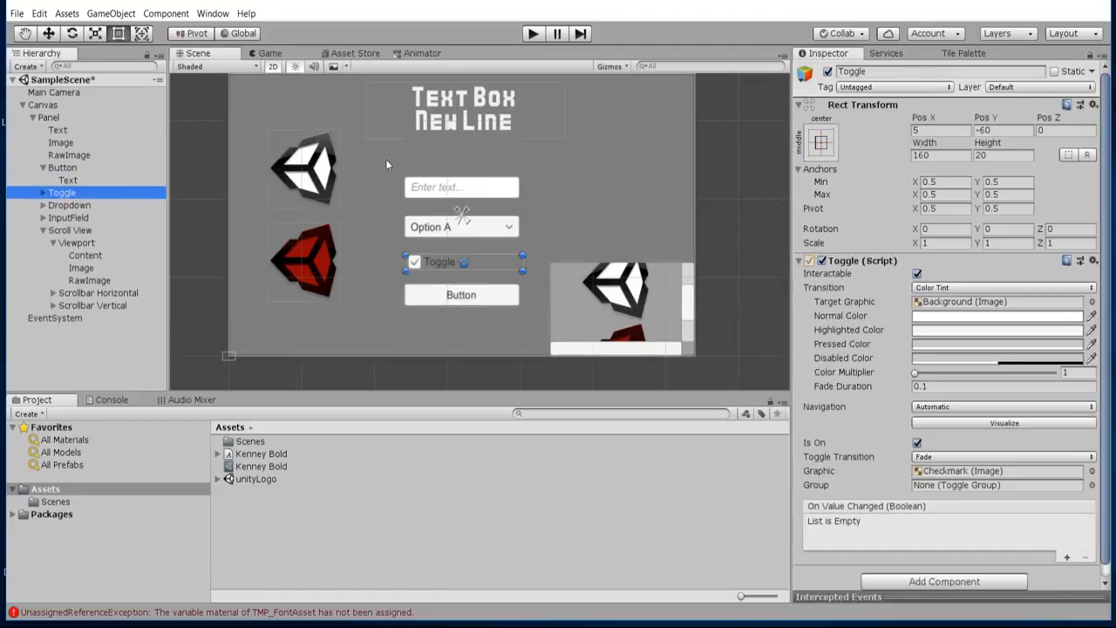
click(43, 192)
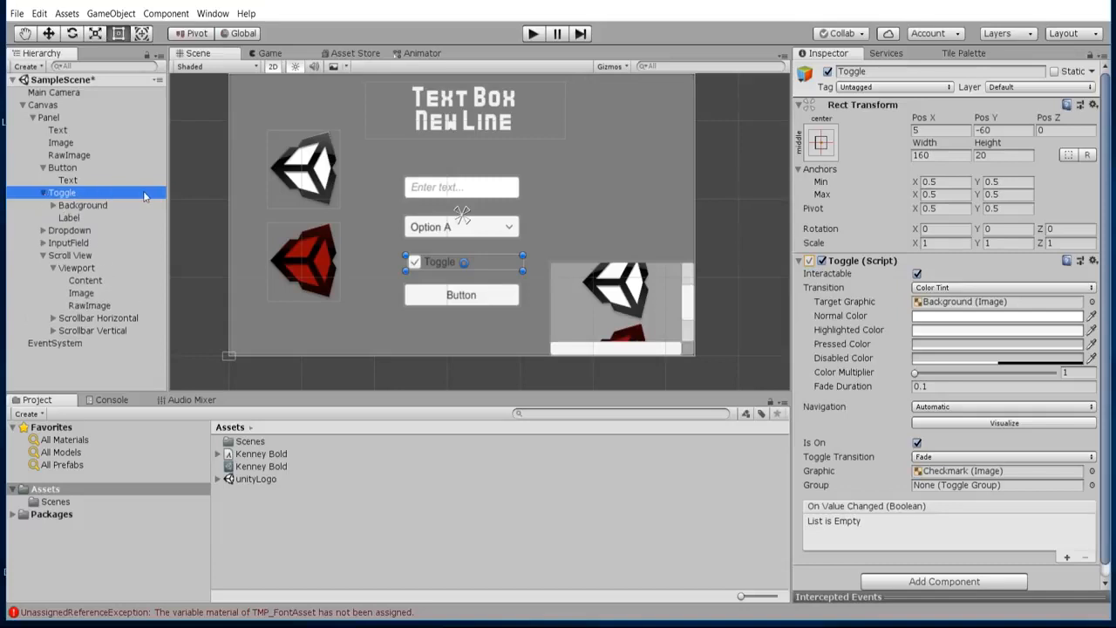
scroll(422, 270, up, 3)
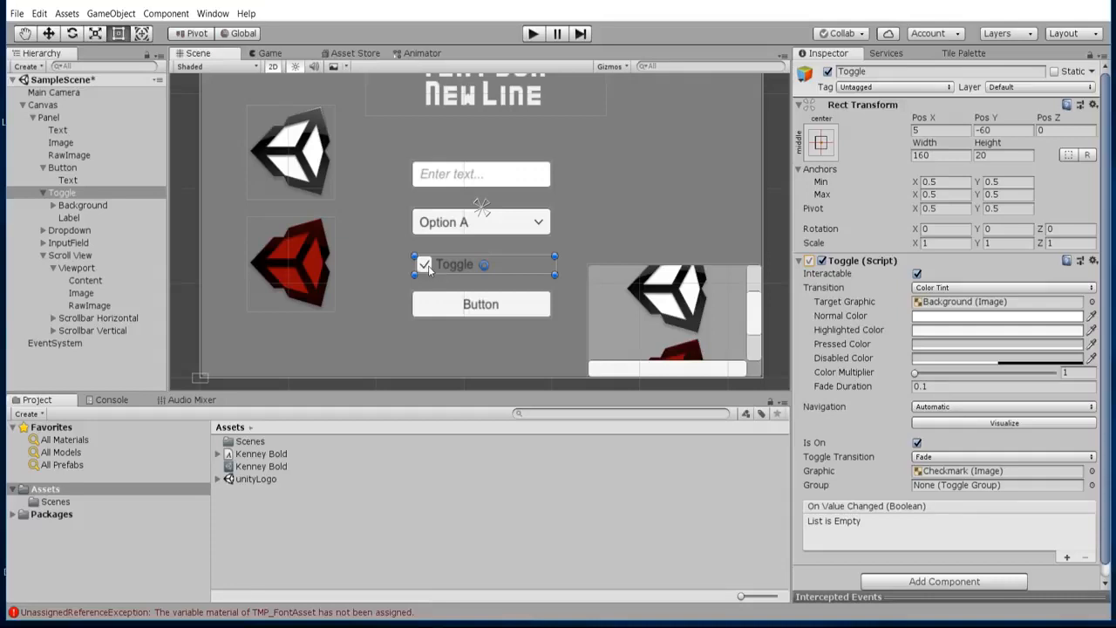
click(53, 205)
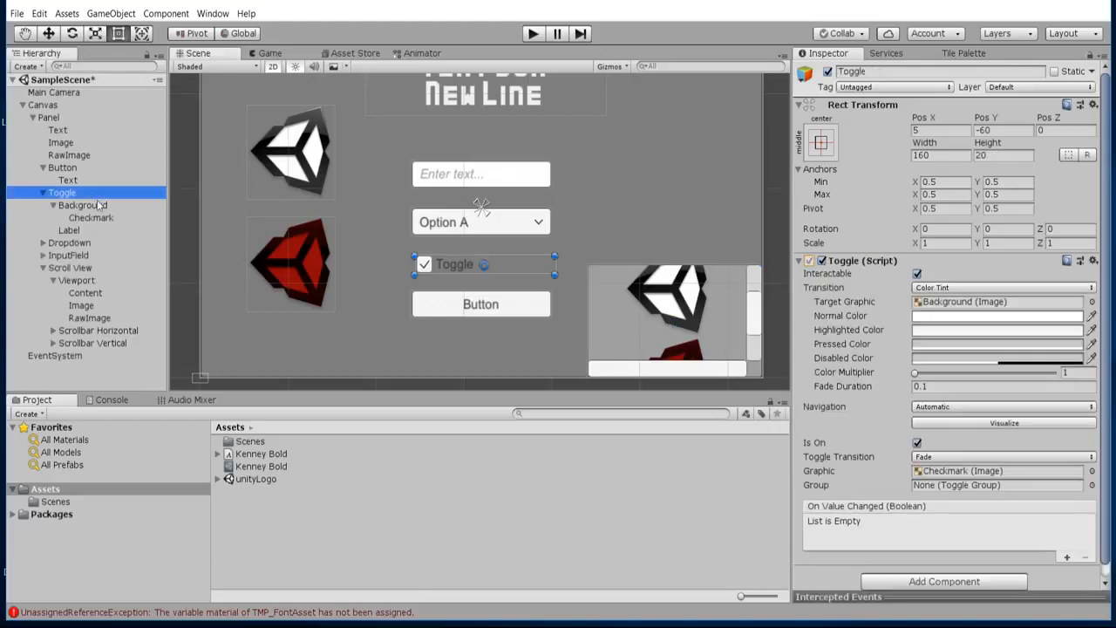
click(98, 206)
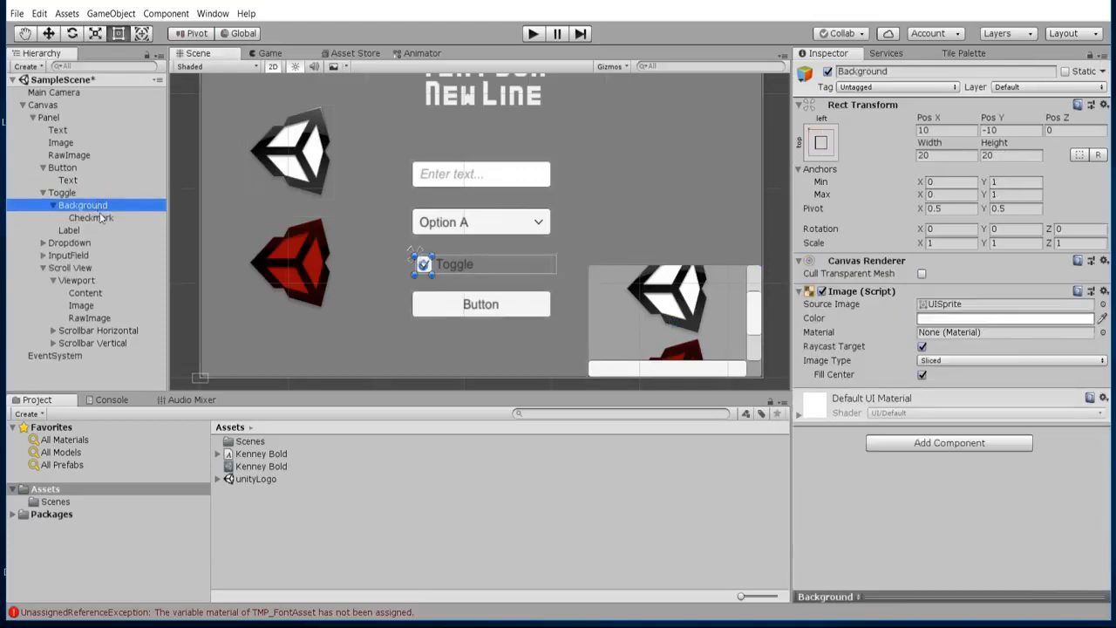
click(84, 221)
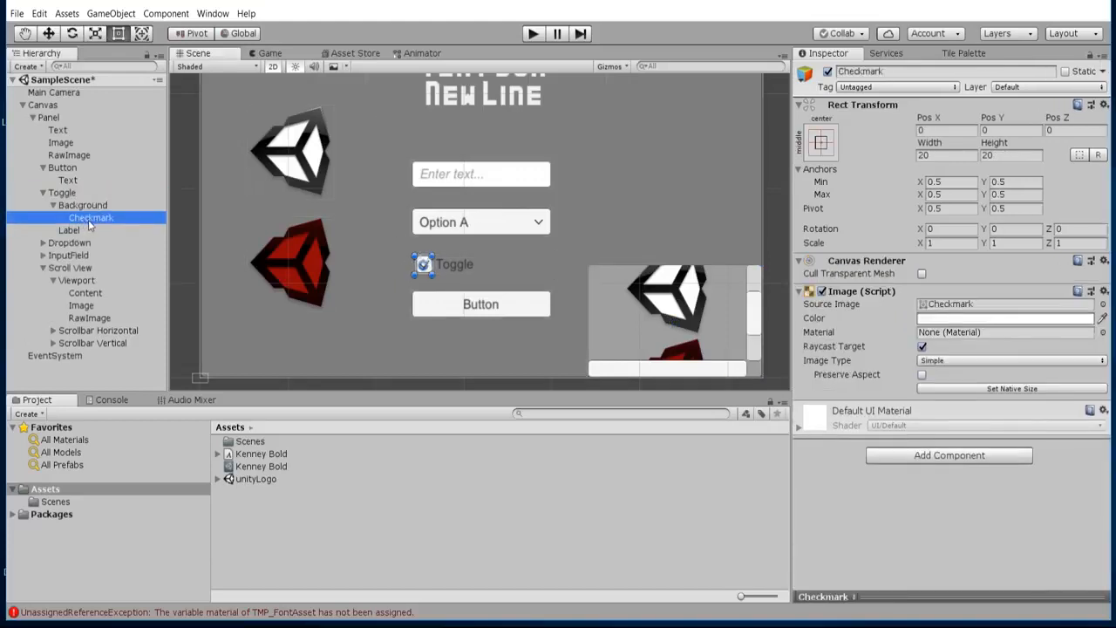
click(463, 271)
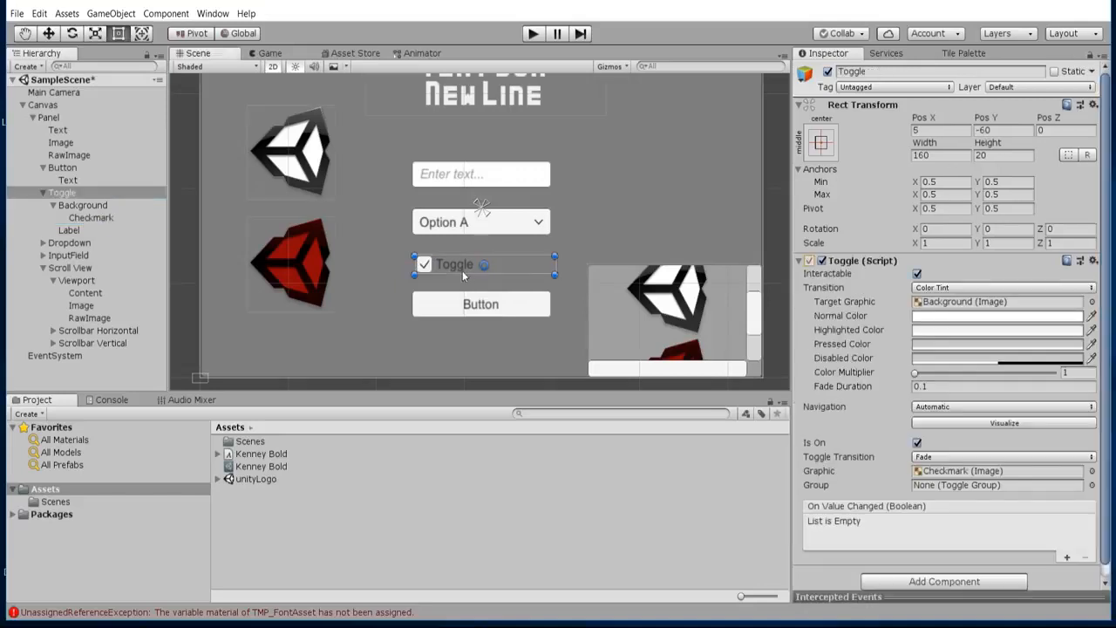
click(84, 218)
click(83, 230)
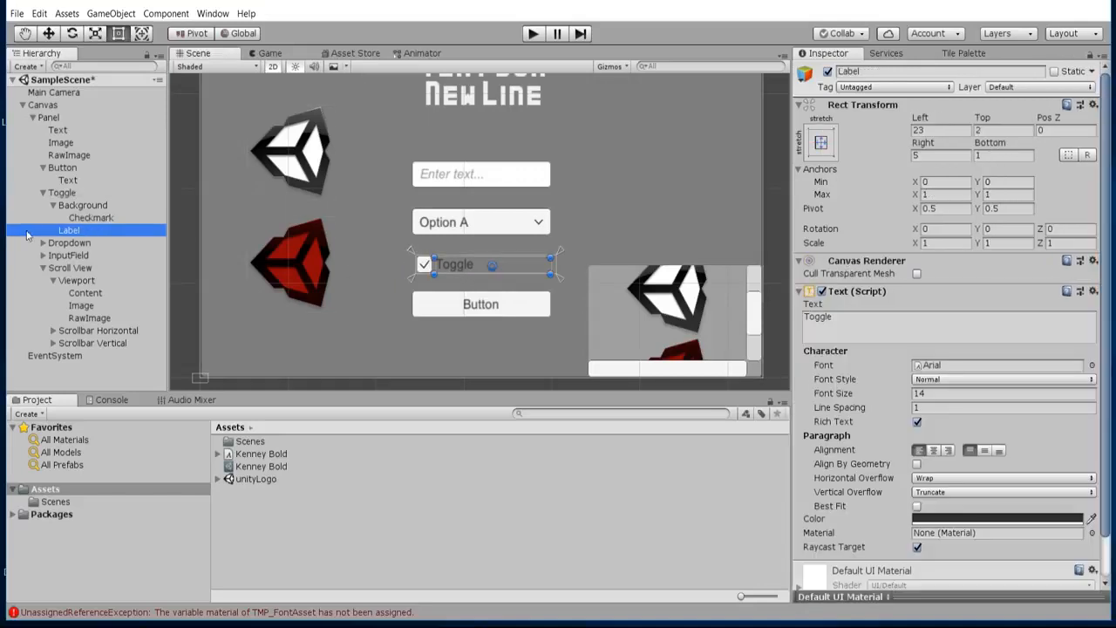
click(99, 193)
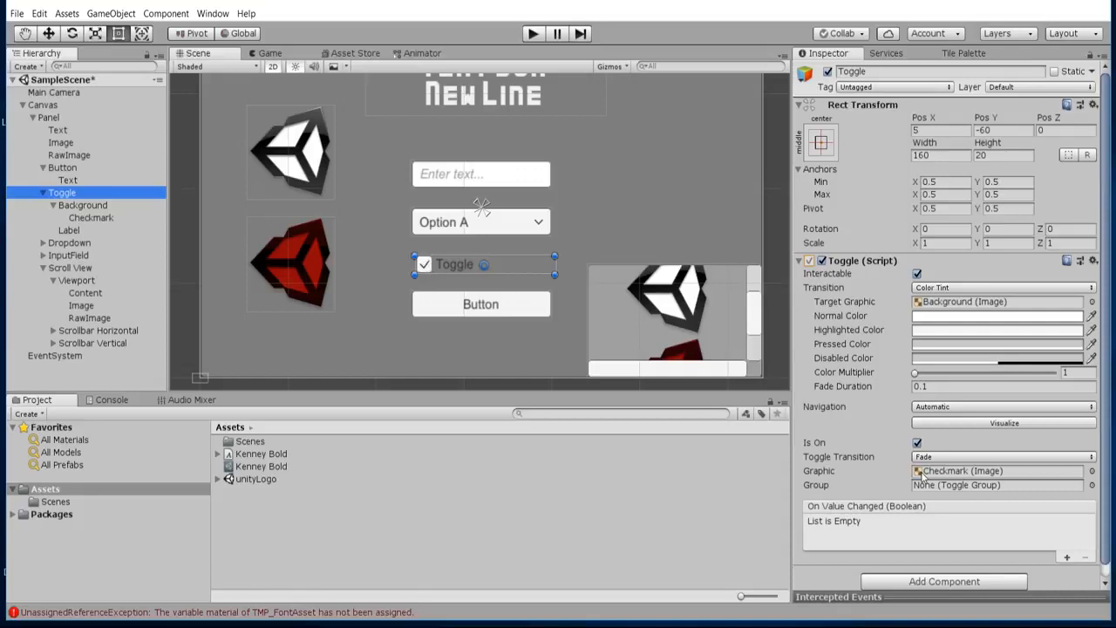
scroll(842, 504, down, 1)
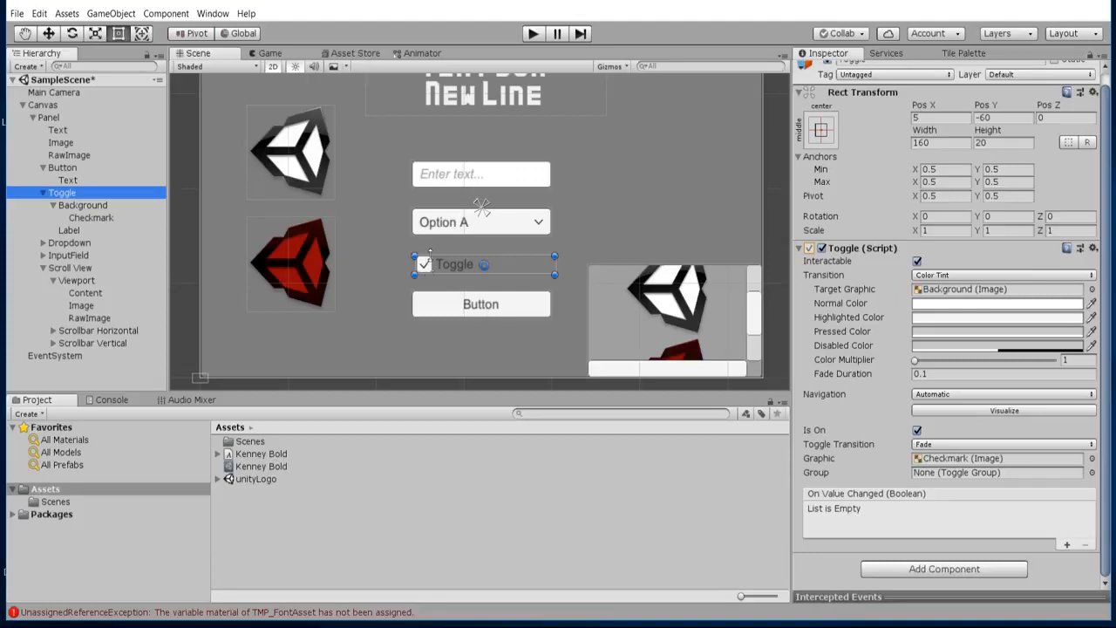
Examine the Dropdown object's options list and component settings, including its Template's Scrollbar, Sliding Area and Handle.
click(54, 243)
click(43, 242)
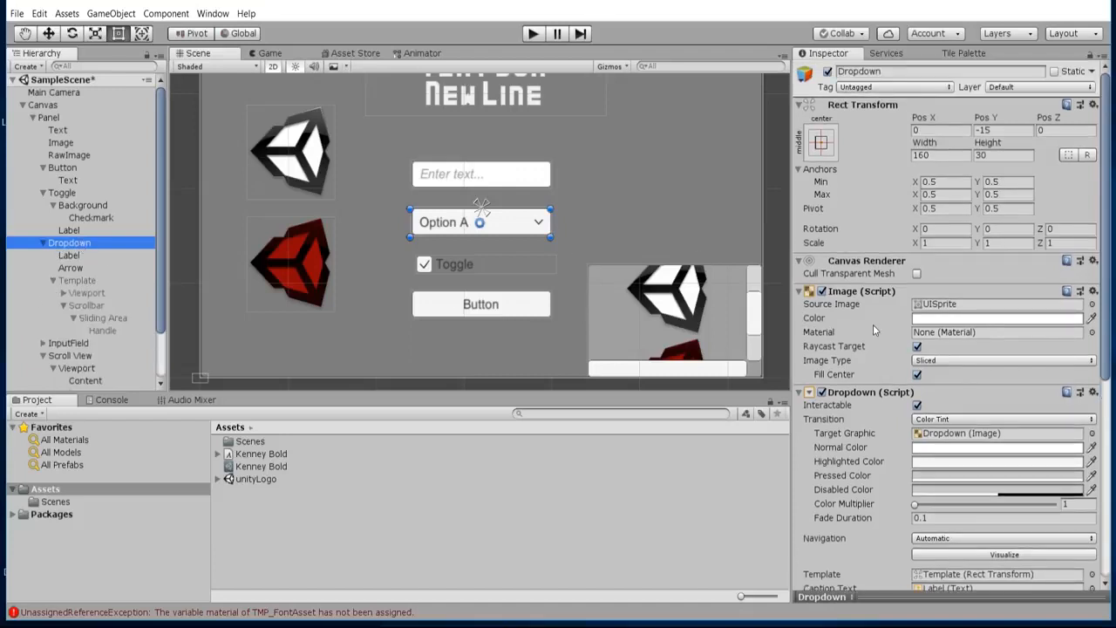
scroll(873, 325, down, 5)
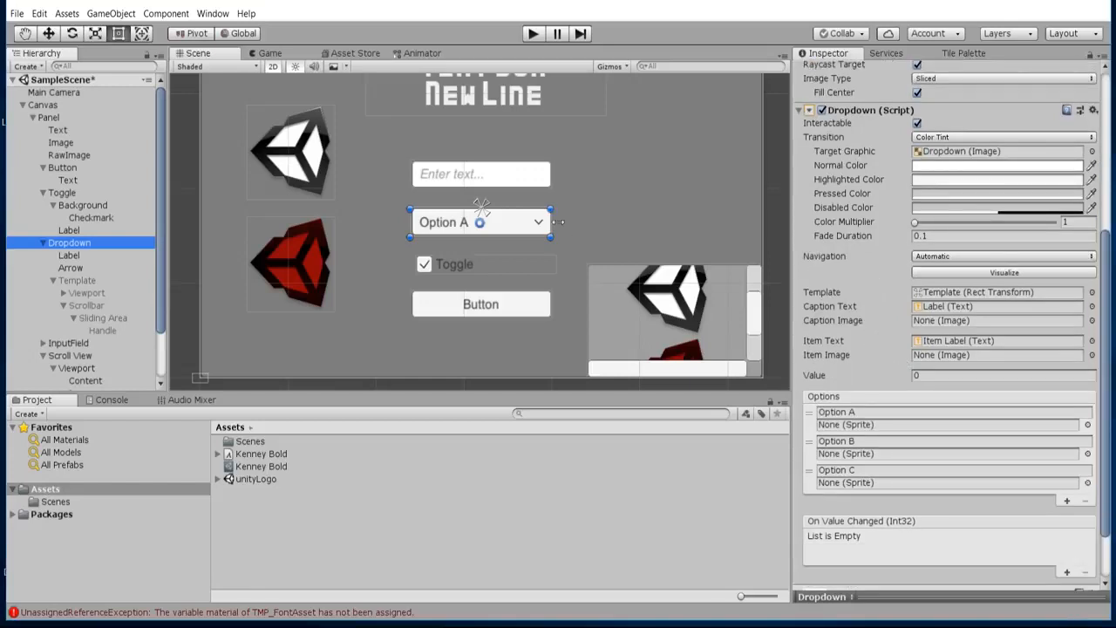
click(109, 280)
click(109, 294)
click(112, 318)
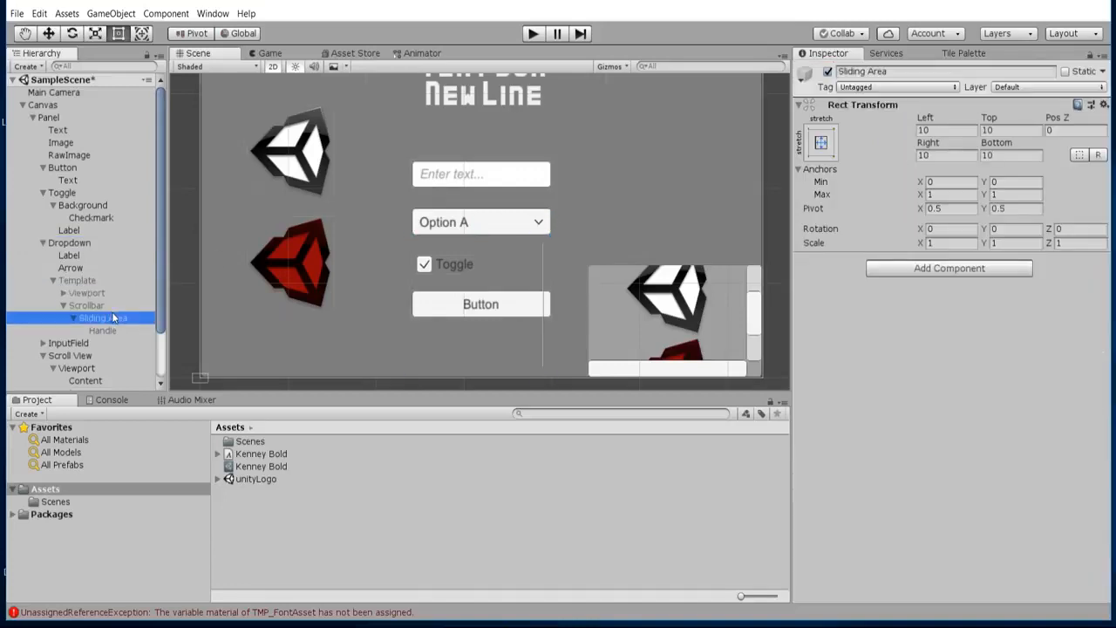
click(118, 308)
click(122, 321)
click(119, 306)
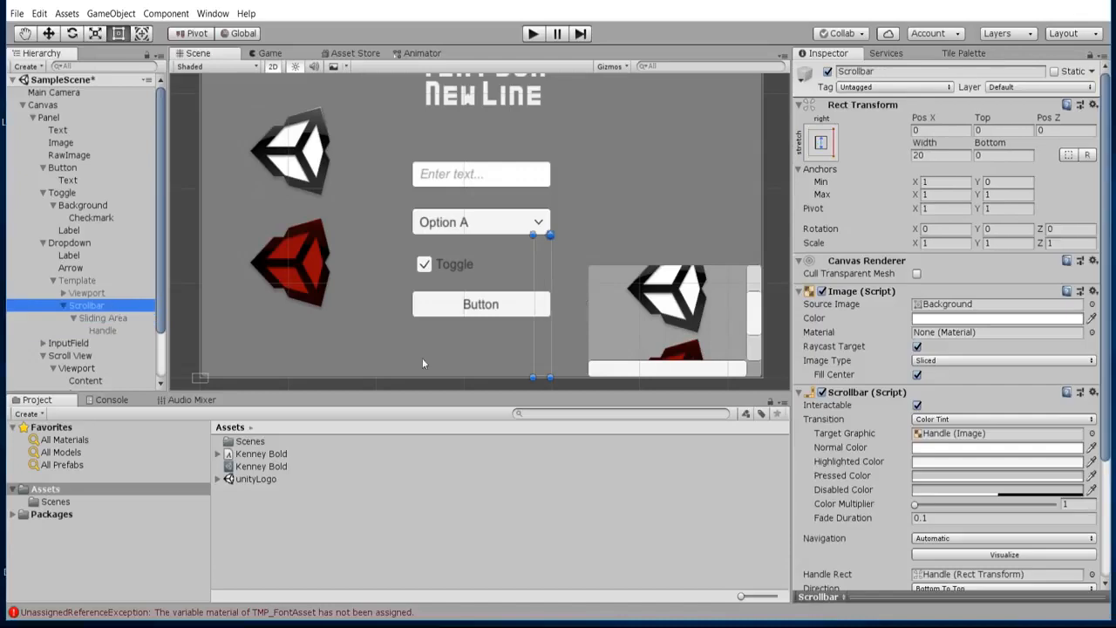
click(91, 331)
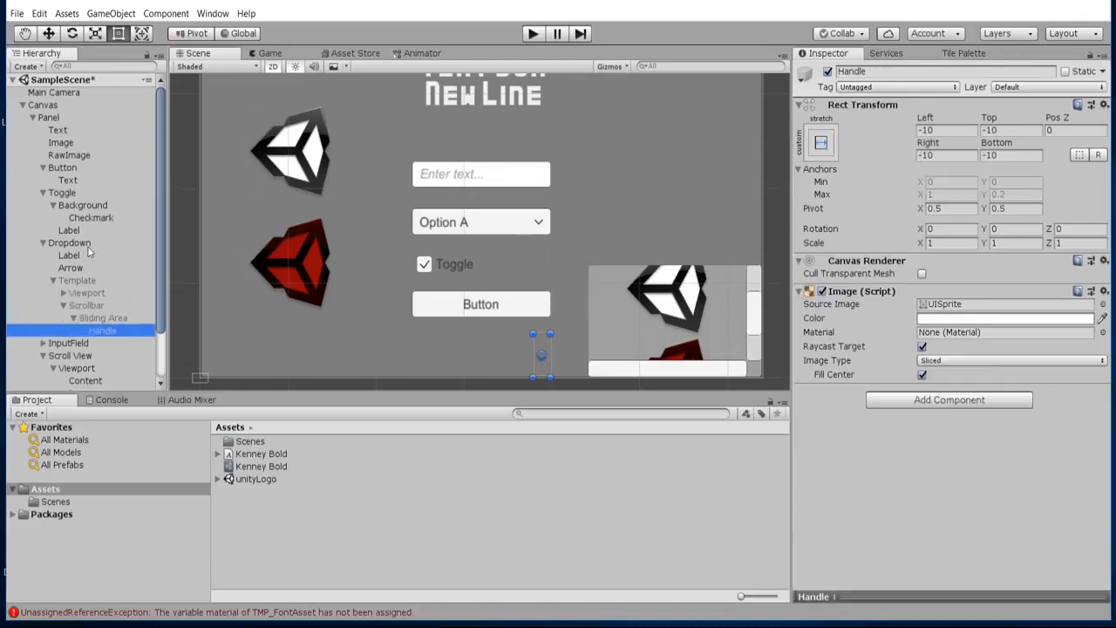
click(85, 244)
scroll(857, 455, down, 8)
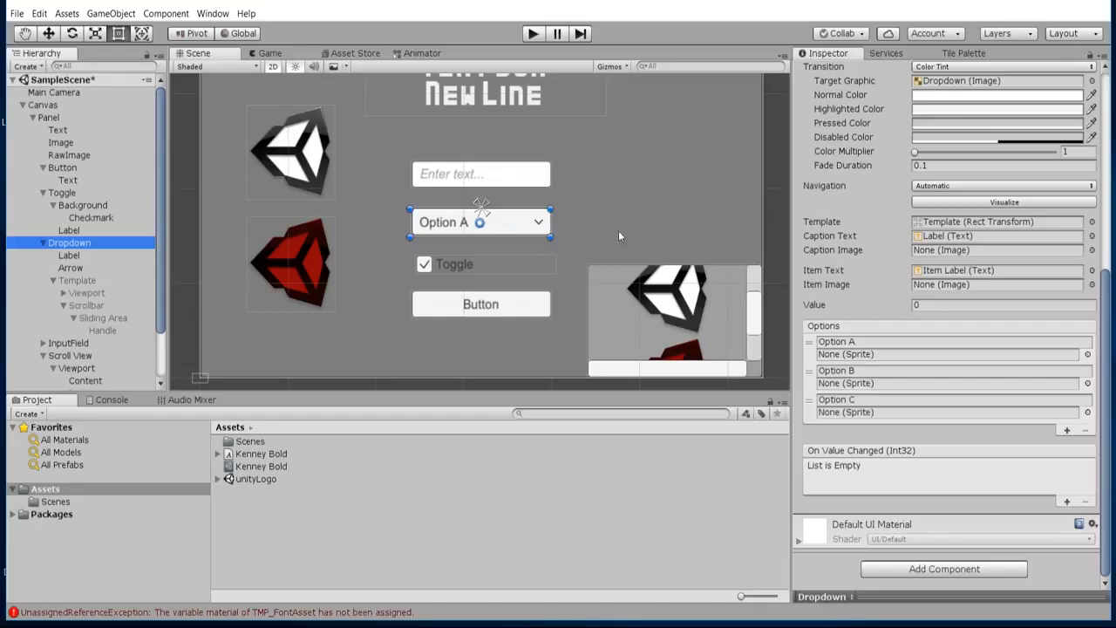
Examine the InputField object and the text settings of its Placeholder child.
scroll(87, 253, down, 3)
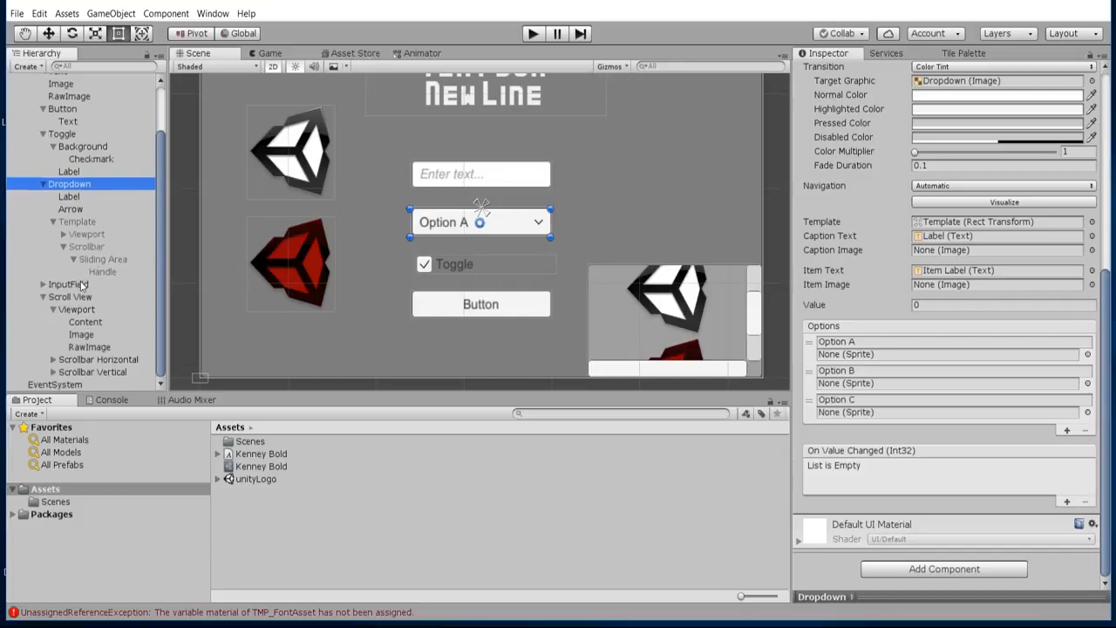
click(105, 284)
scroll(469, 223, down, 1)
scroll(469, 223, up, 2)
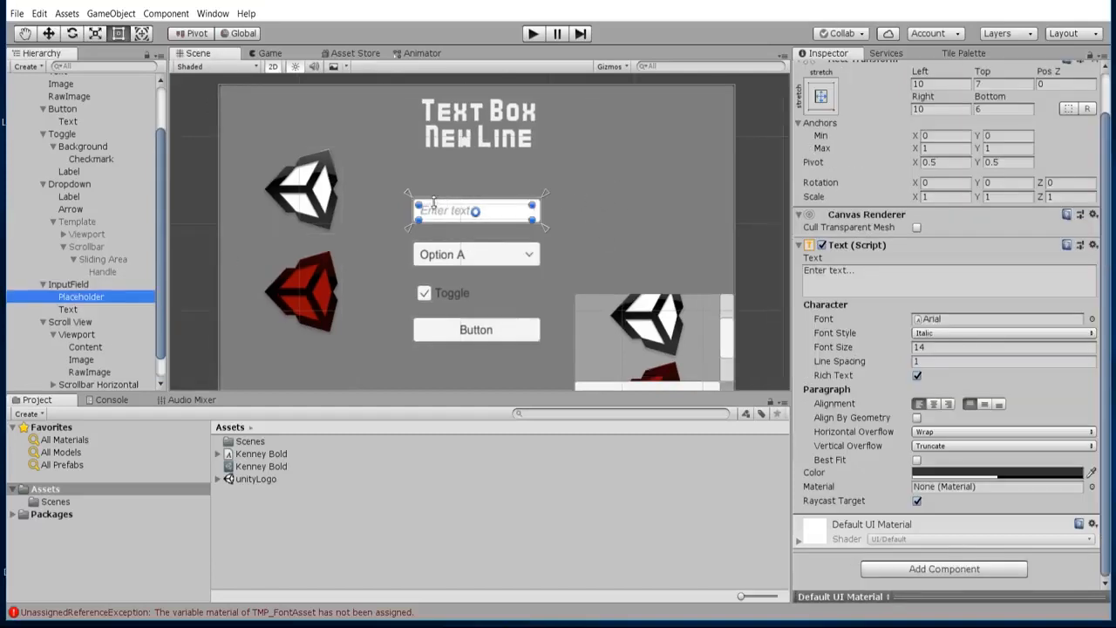
scroll(436, 205, up, 4)
scroll(471, 213, down, 4)
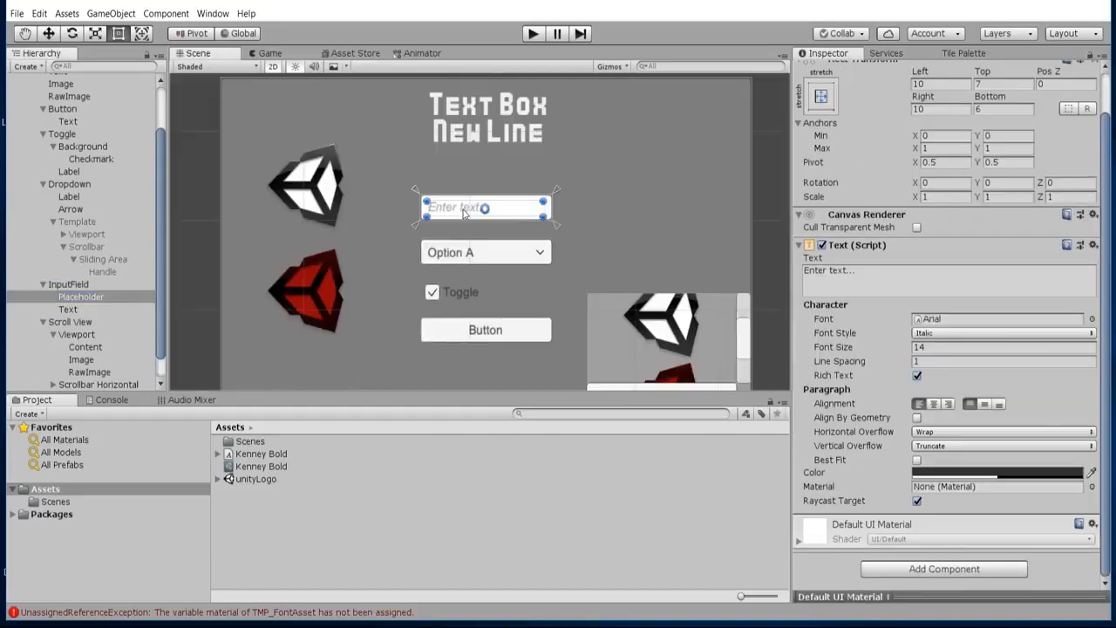
scroll(463, 212, up, 2)
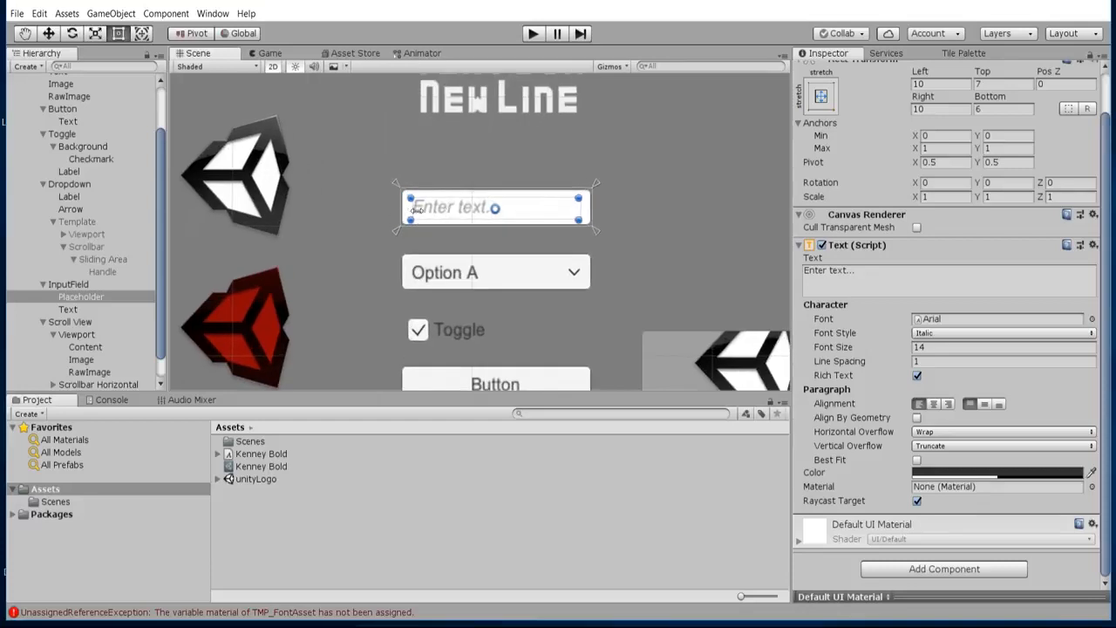
scroll(639, 216, down, 2)
middle_drag(640, 216, 608, 223)
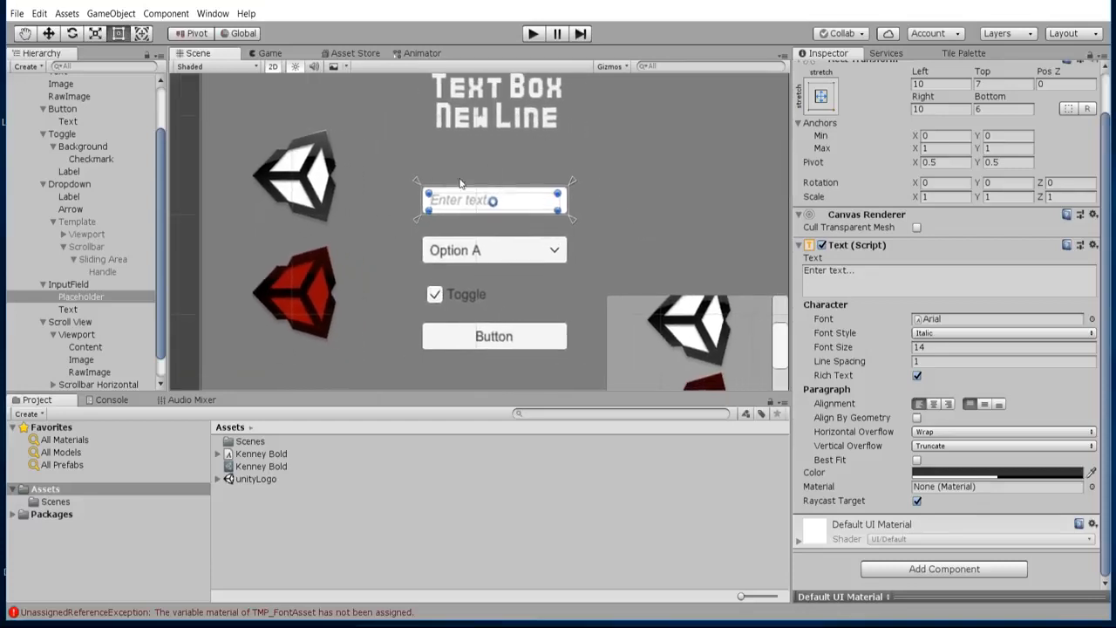
scroll(650, 255, down, 1)
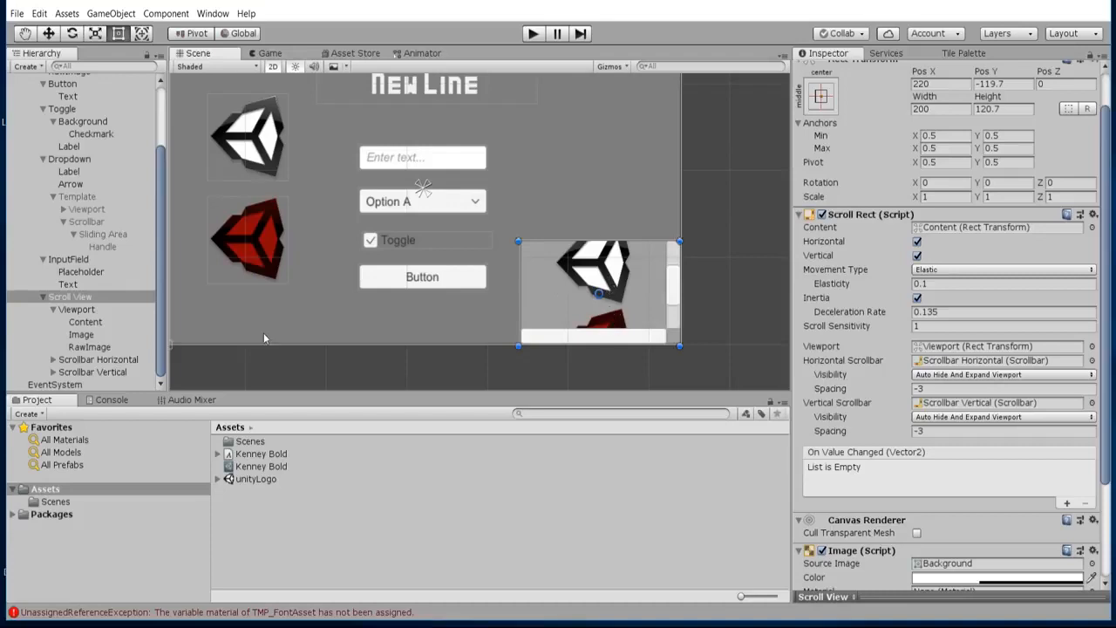
Compare the Image and RawImage inside the Scroll View with the original Image and RawImage on the panel.
click(108, 335)
click(114, 347)
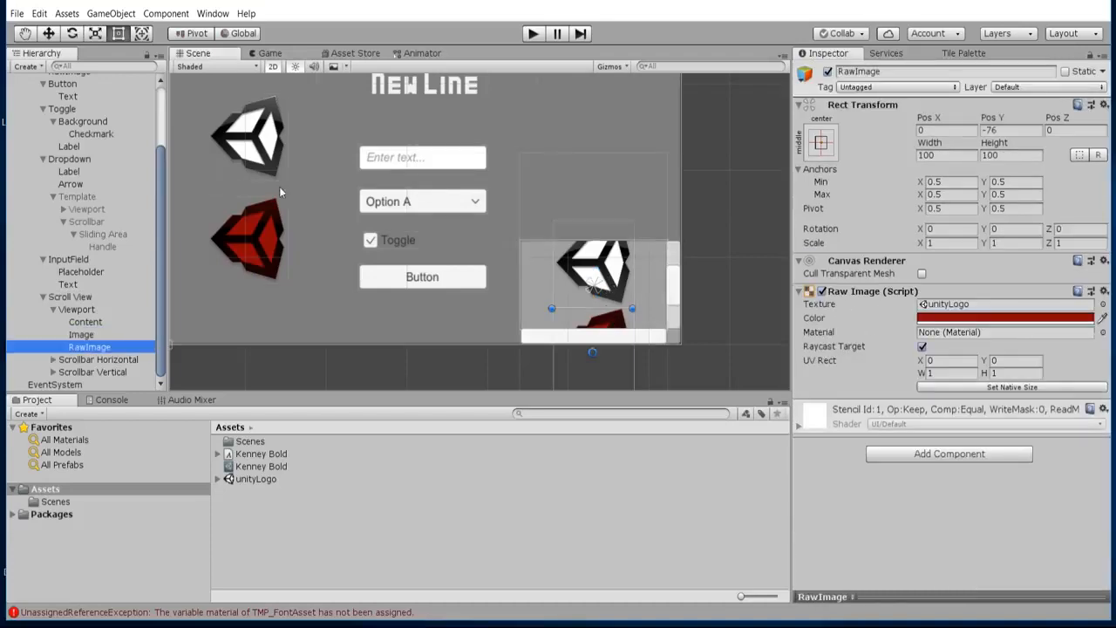
click(273, 144)
click(273, 247)
Disable horizontal scrolling in the Scroll View's Scroll Rect component.
click(553, 276)
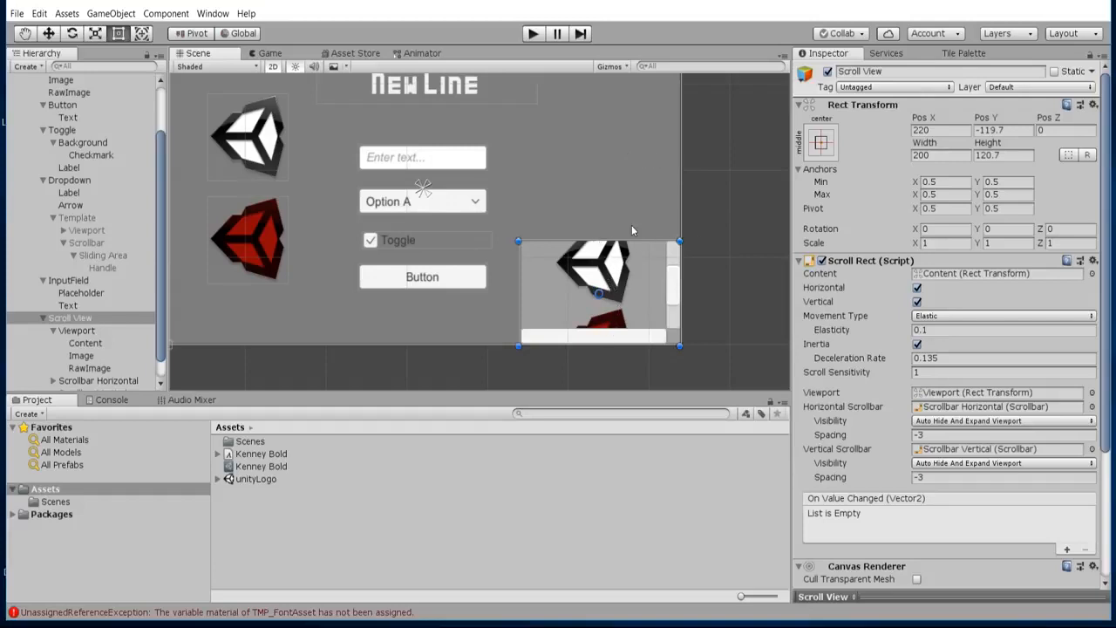
middle_drag(638, 286, 602, 293)
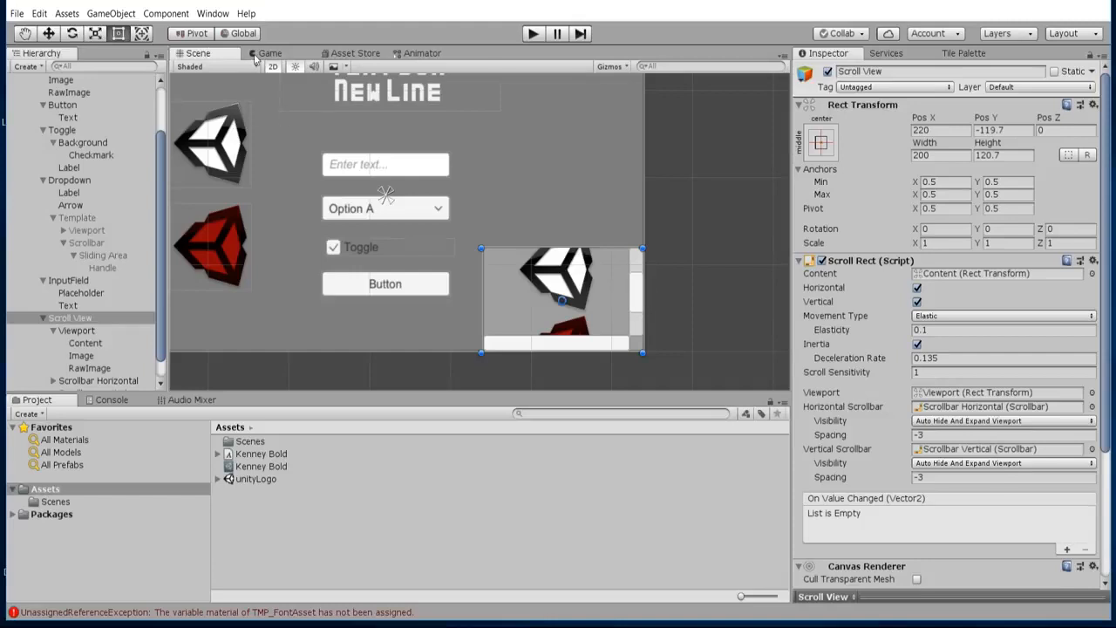
middle_drag(571, 311, 587, 292)
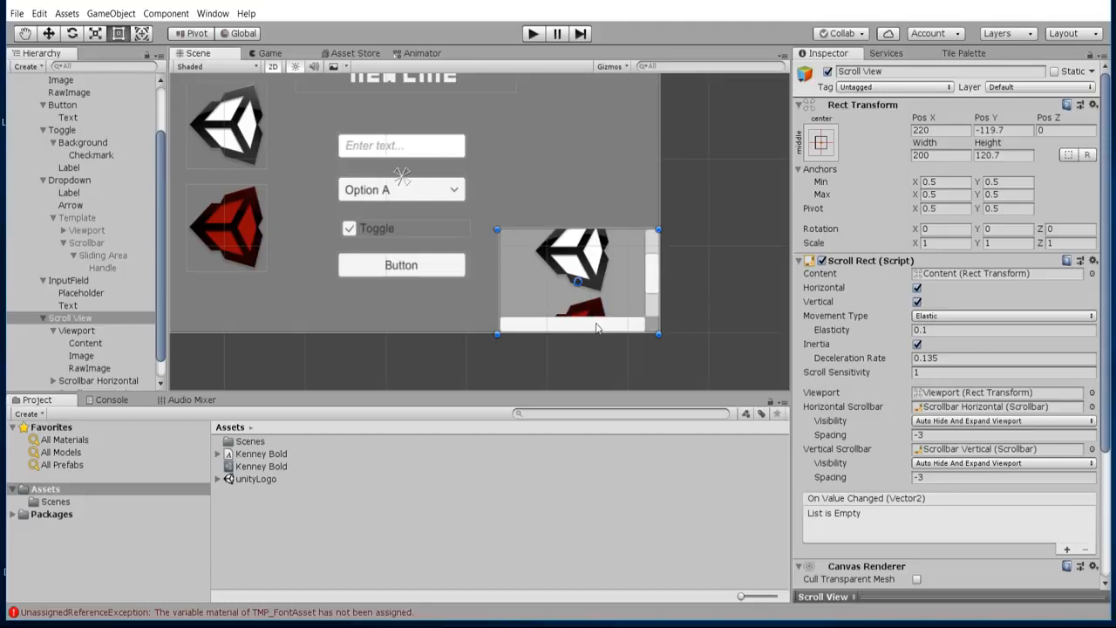
click(917, 289)
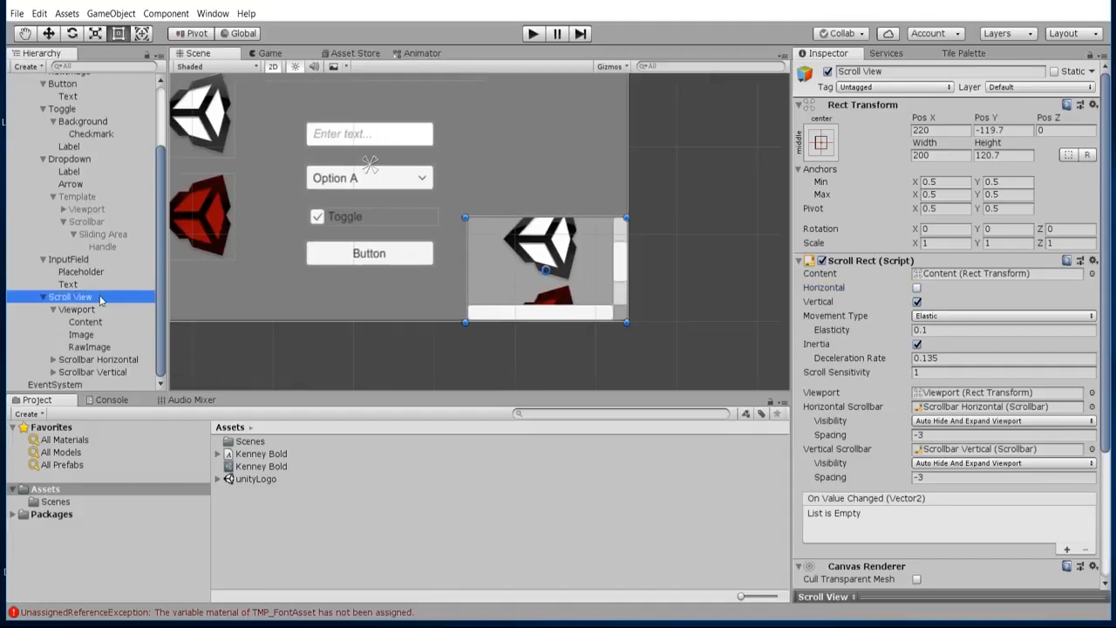
Make the Scroll View's Image and RawImage children of the Content object under Viewport.
click(108, 312)
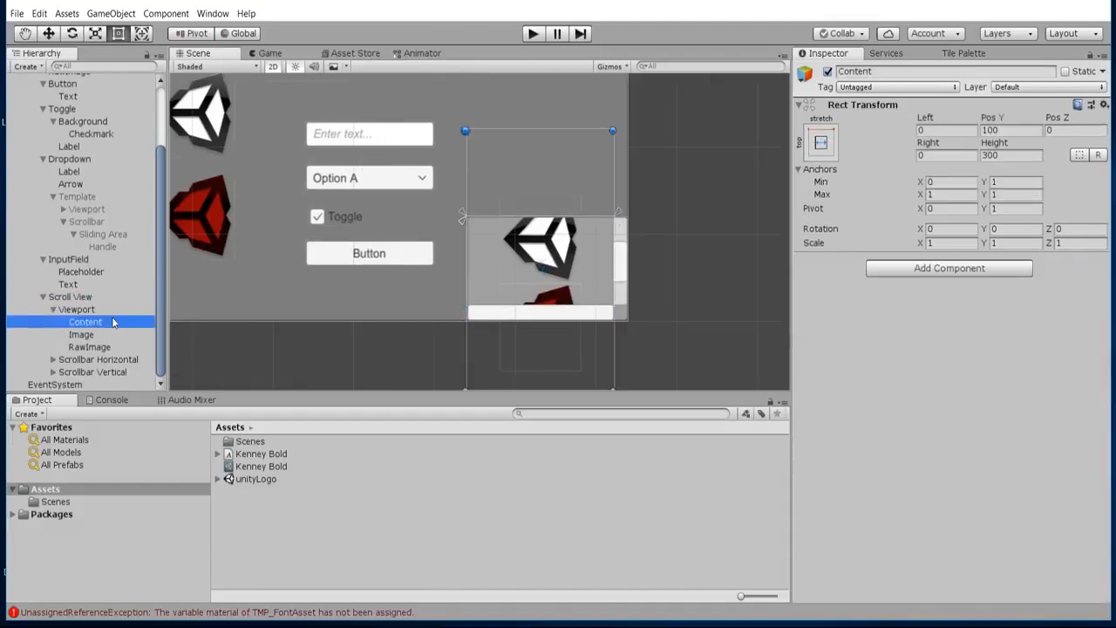
click(113, 299)
click(84, 311)
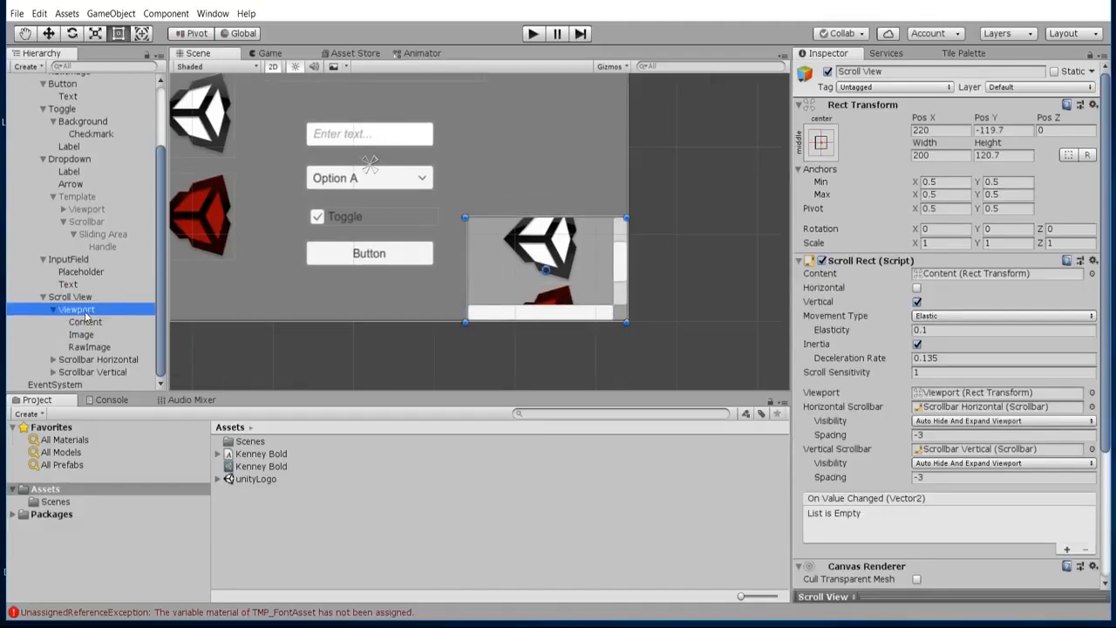
click(96, 324)
click(106, 348)
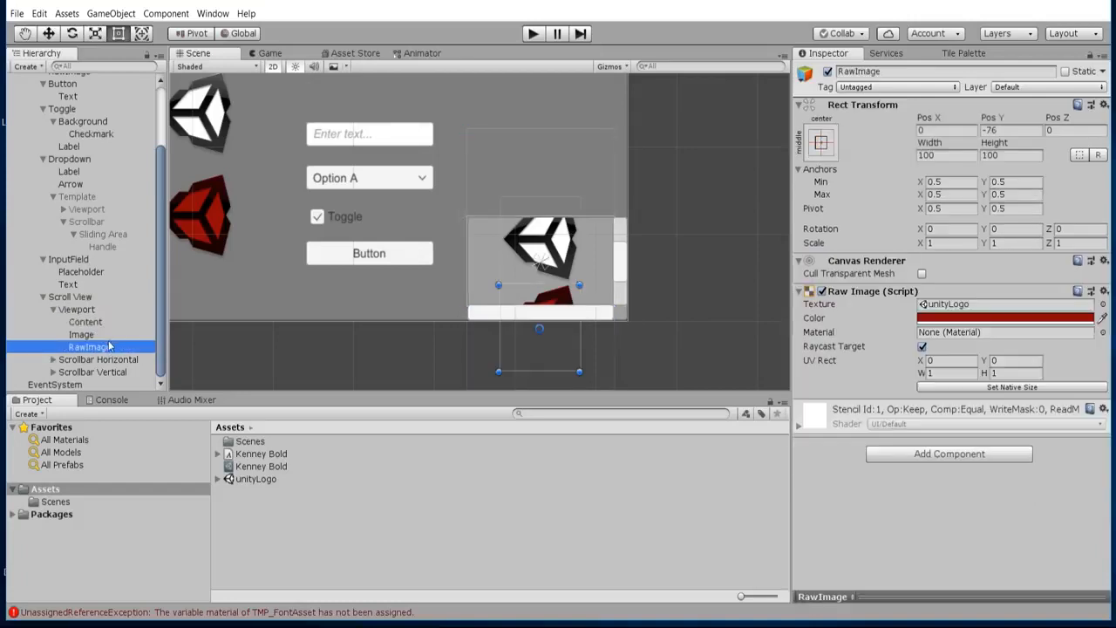
ctrl+click(98, 337)
drag(96, 335, 104, 327)
click(103, 325)
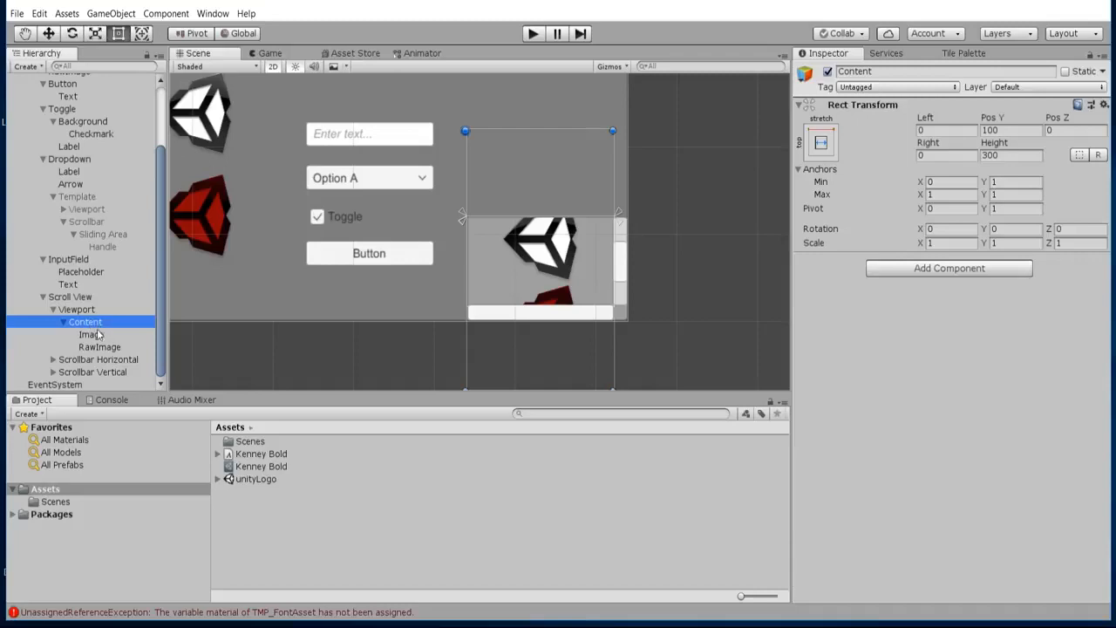
Examine the Viewport's mask settings and the Content object's extent together with its Image and RawImage children.
click(94, 335)
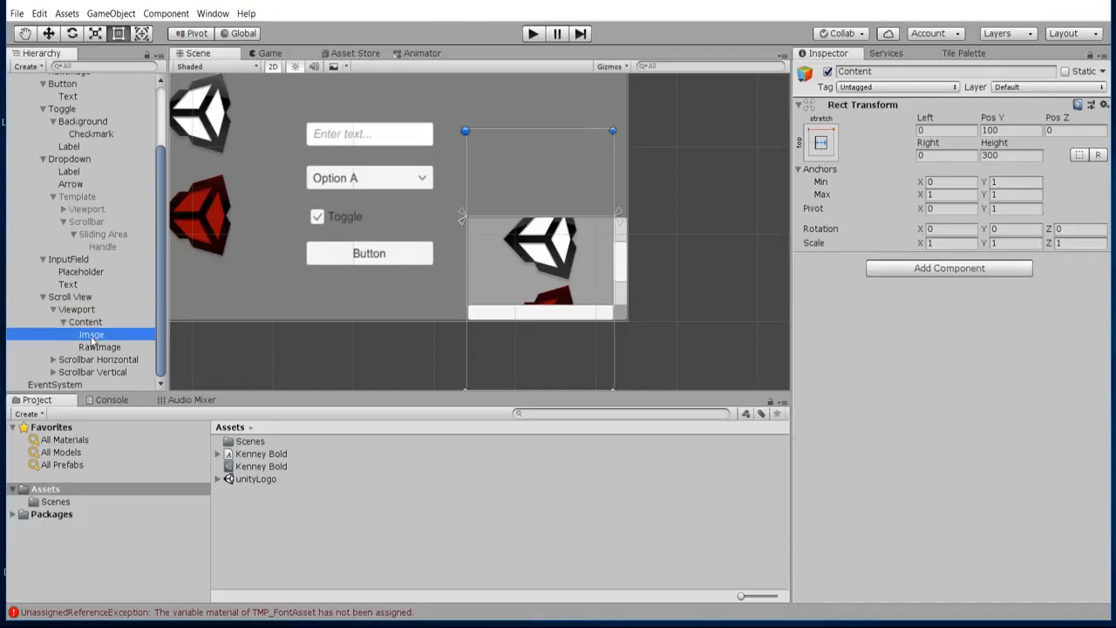
click(99, 347)
click(98, 310)
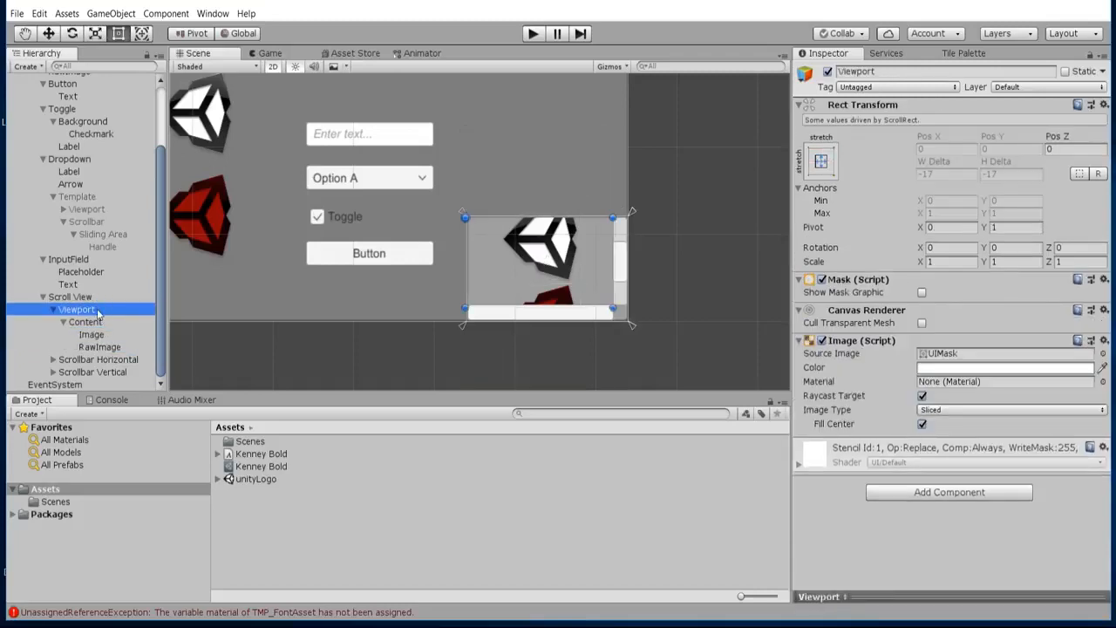
click(101, 325)
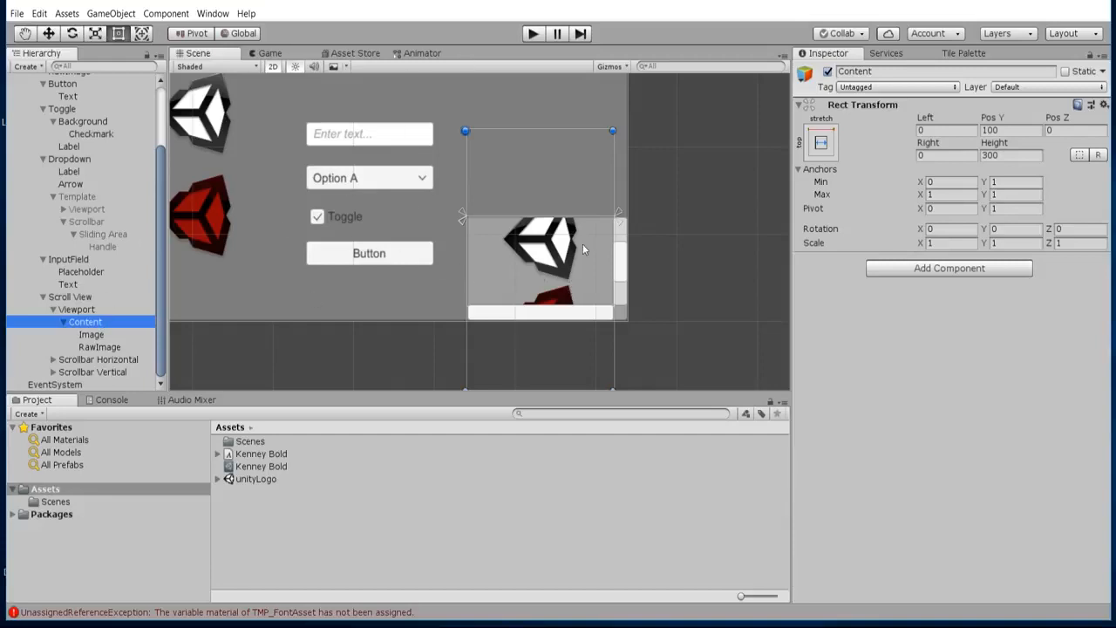
scroll(583, 250, up, 2)
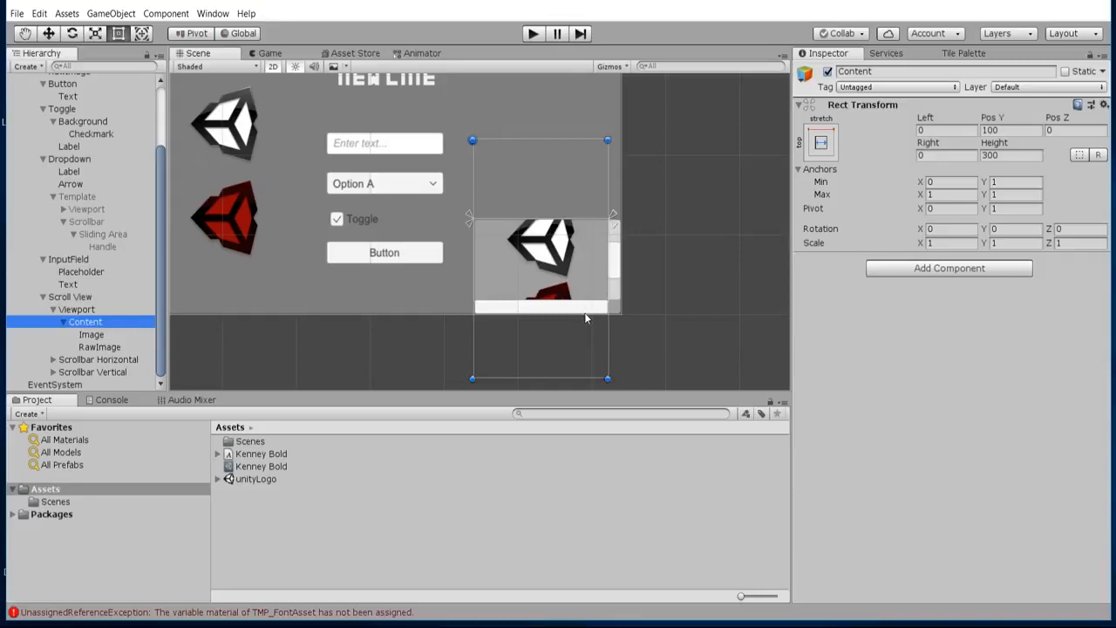
scroll(584, 312, down, 2)
middle_drag(584, 312, 583, 275)
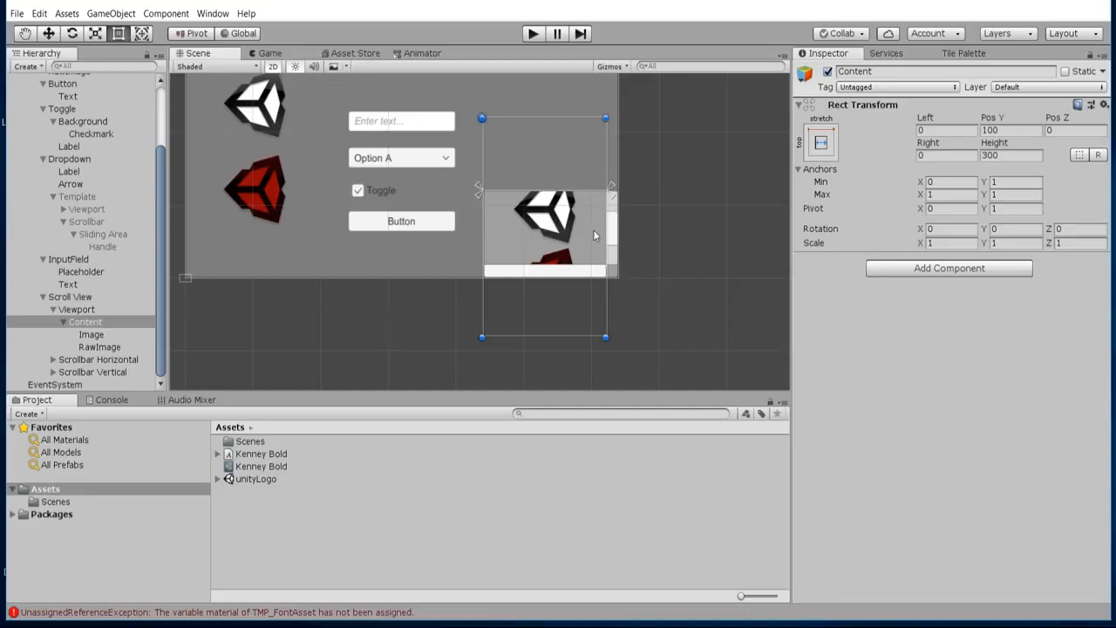
scroll(599, 233, up, 1)
Examine the component settings of the Scroll View's Scrollbar Horizontal and Scrollbar Vertical.
click(103, 298)
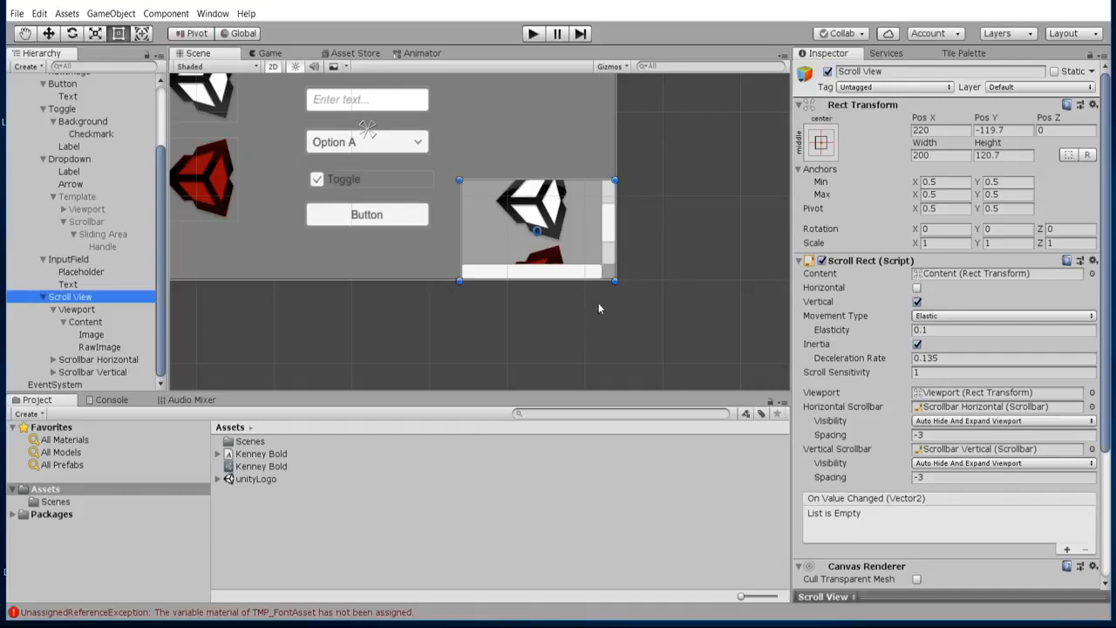
click(111, 359)
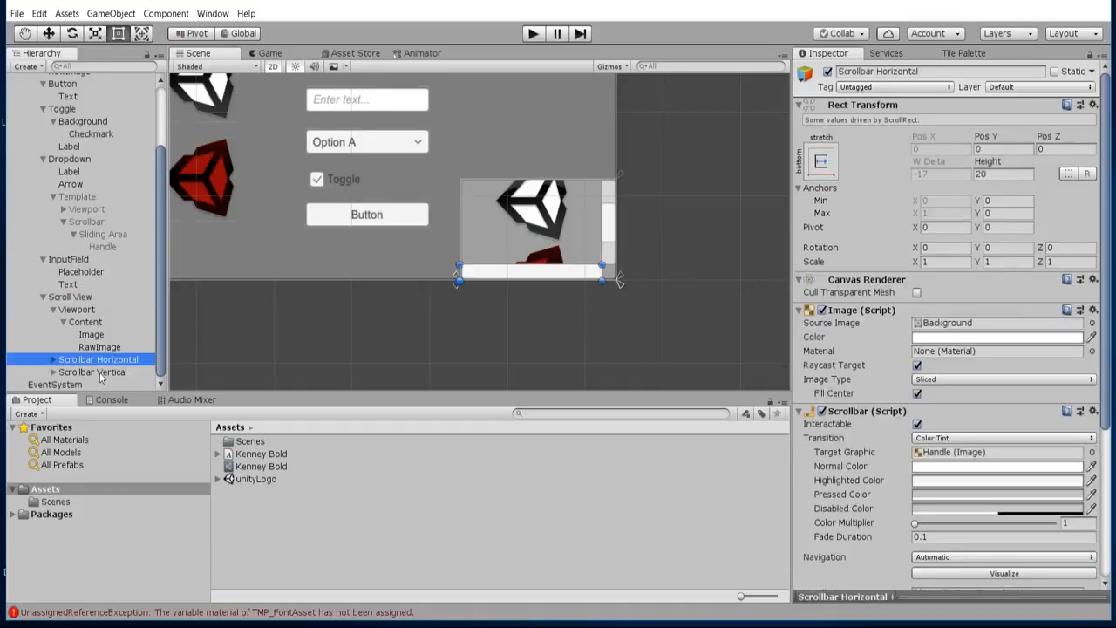
click(100, 374)
click(110, 359)
click(612, 234)
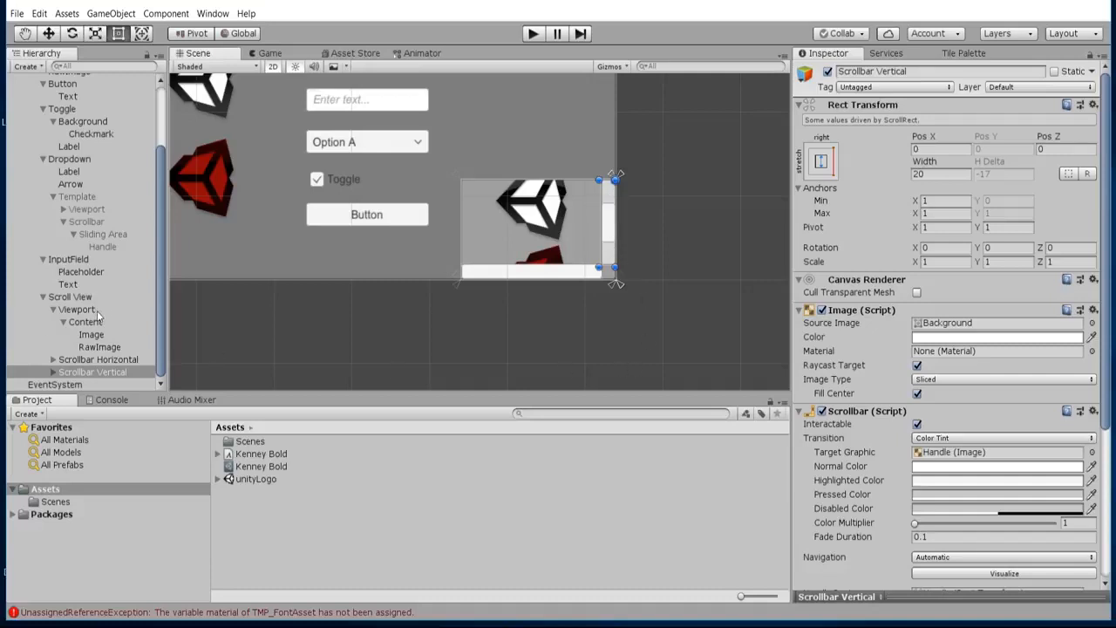
Play the scene and test how the Button responds to repeated presses.
click(75, 297)
scroll(432, 210, down, 6)
middle_drag(436, 260, 517, 336)
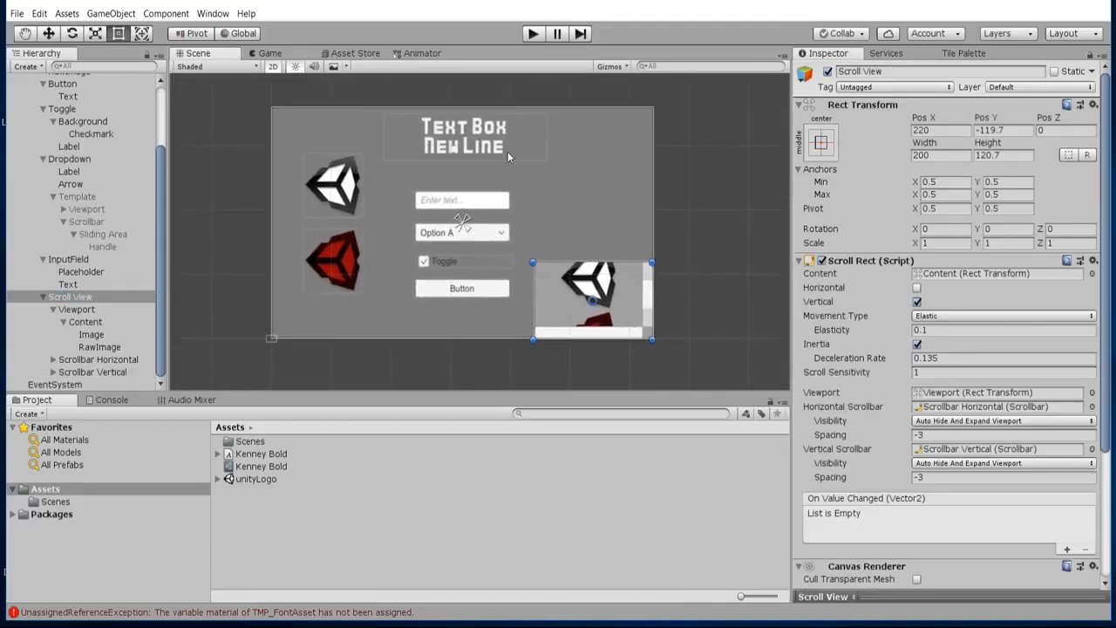
click(533, 34)
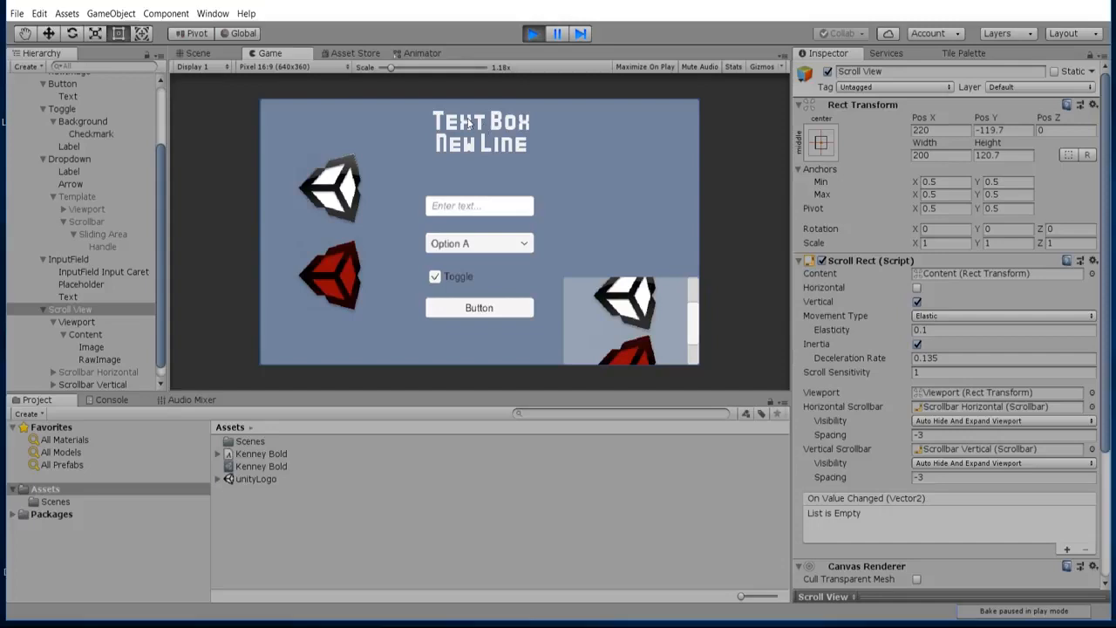
click(509, 309)
click(521, 308)
click(514, 309)
click(518, 312)
click(478, 309)
click(473, 313)
Examine the Button's On Click event list while the scene is running and trigger the Button again.
click(64, 84)
scroll(825, 389, down, 3)
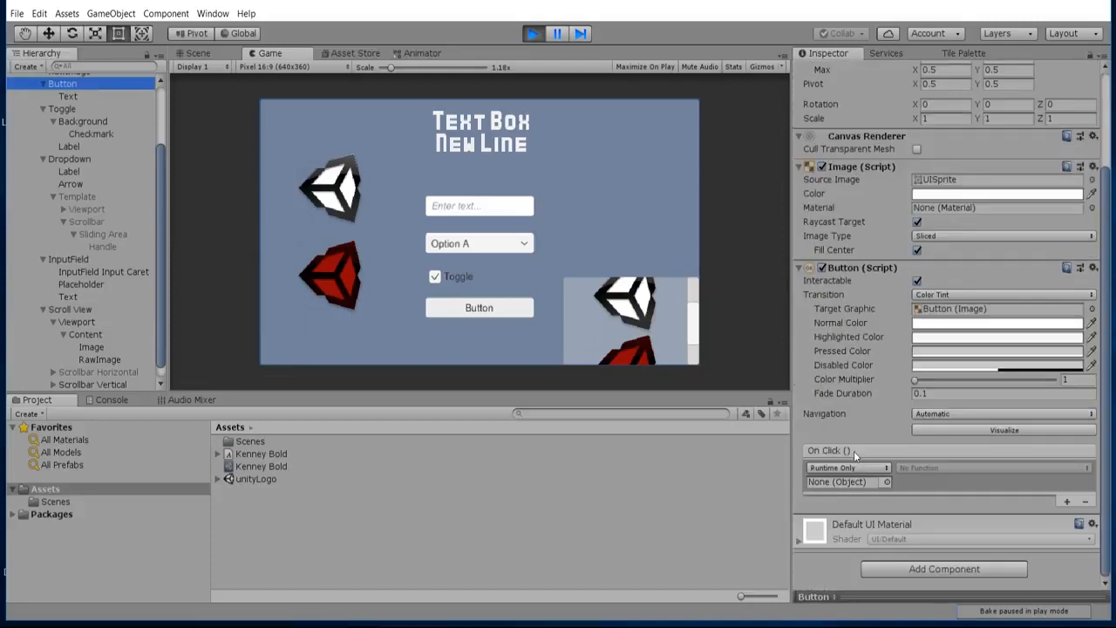
click(473, 315)
Test the Toggle in the running scene by switching it off, on and off again.
click(435, 276)
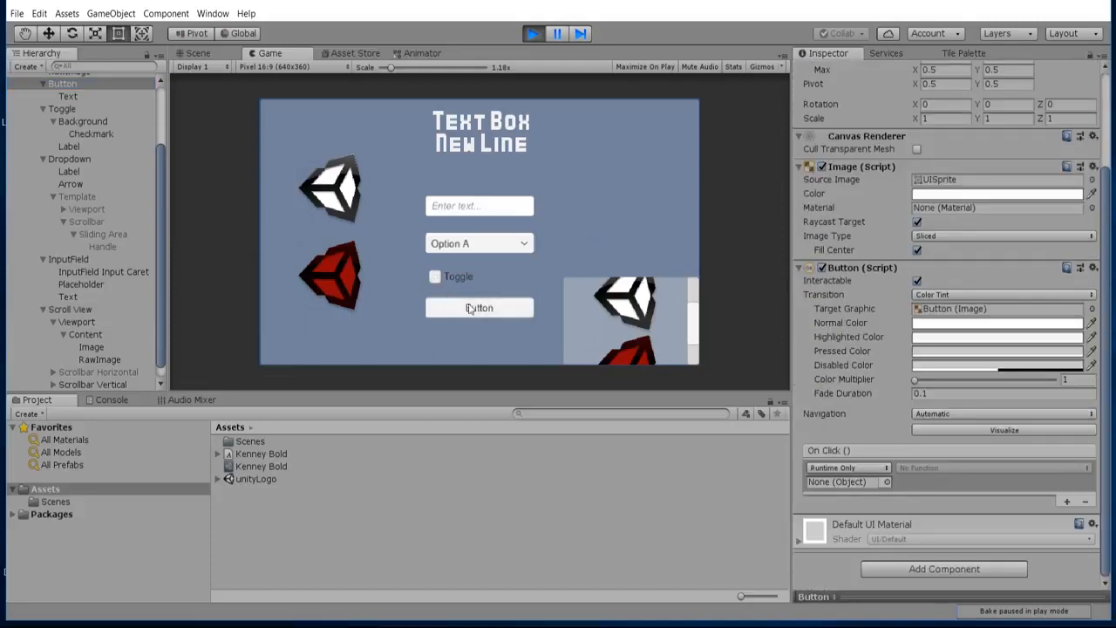
click(434, 277)
click(436, 276)
Test the Dropdown in the running scene by choosing Option B, Option A, Option C and finally Option B again.
click(521, 250)
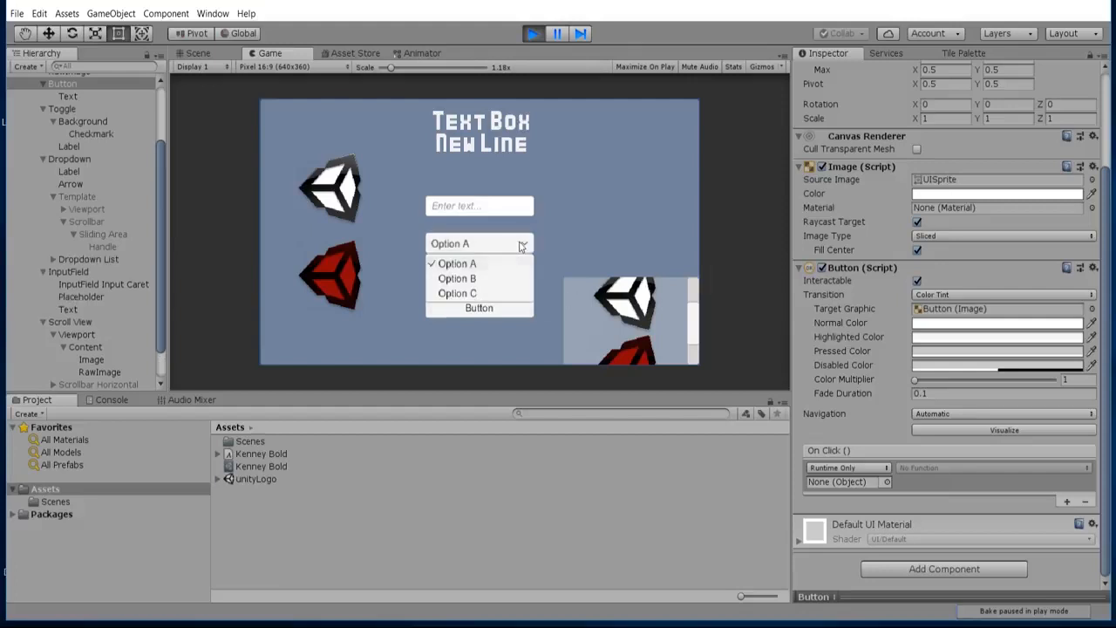
click(514, 249)
click(514, 249)
click(494, 278)
click(498, 250)
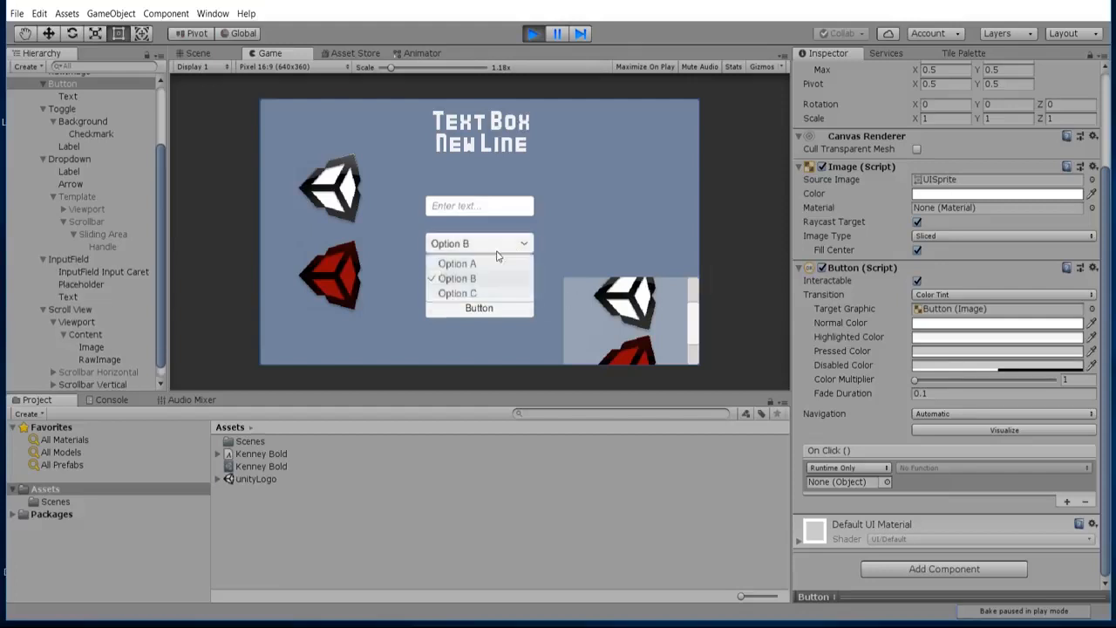
click(439, 280)
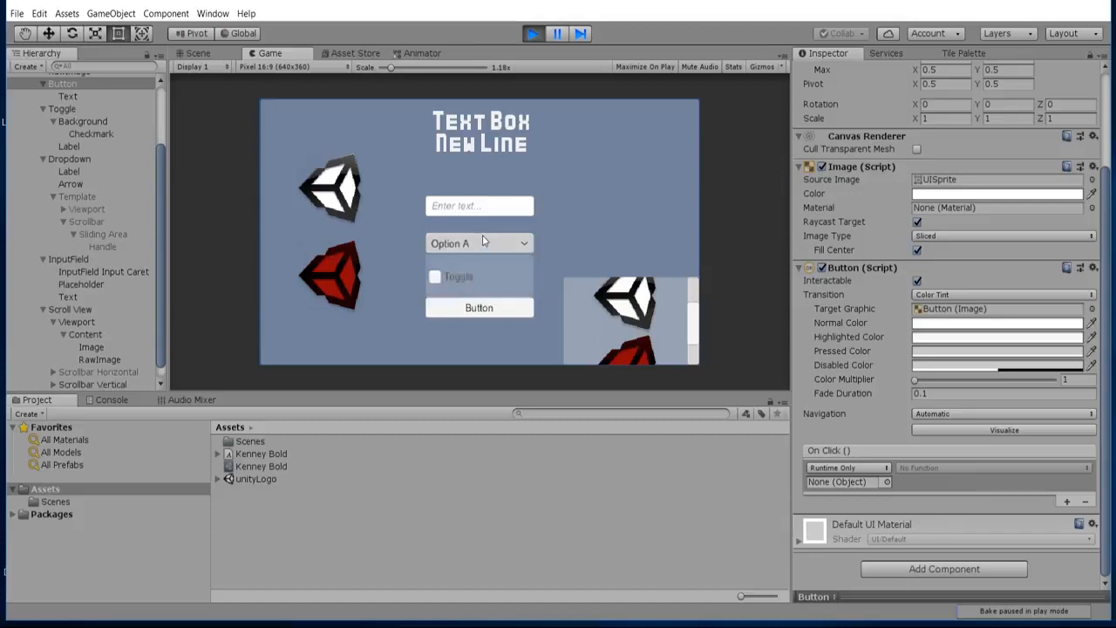
click(436, 246)
click(469, 295)
click(471, 245)
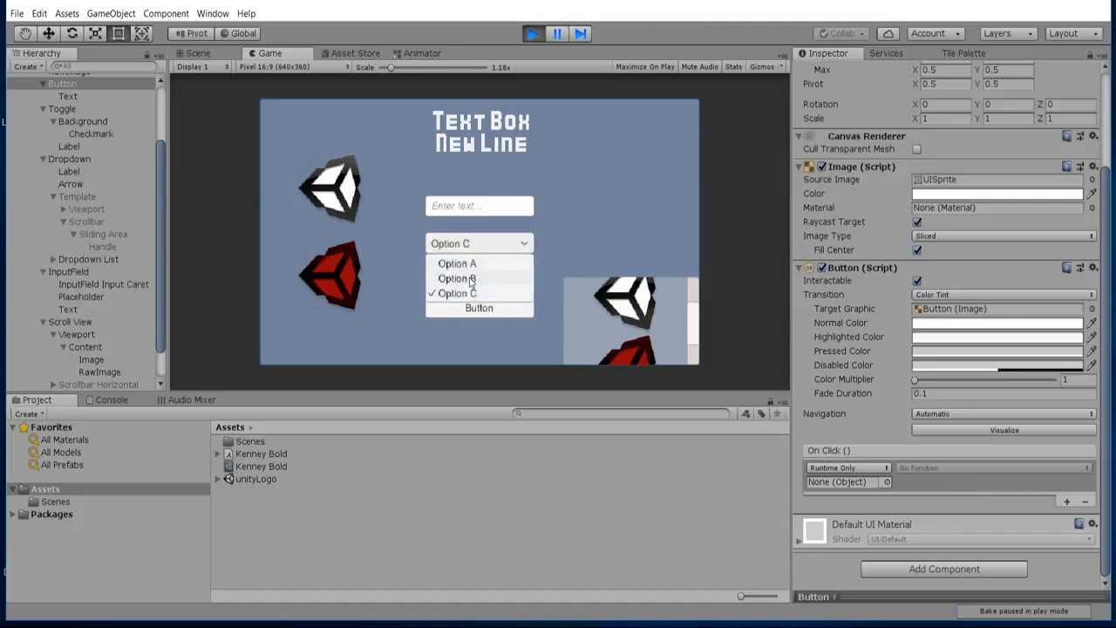
click(469, 279)
click(483, 245)
Test the running scene's input field by entering "Keyboard" and moving the text cursor, then trigger the Button.
click(480, 206)
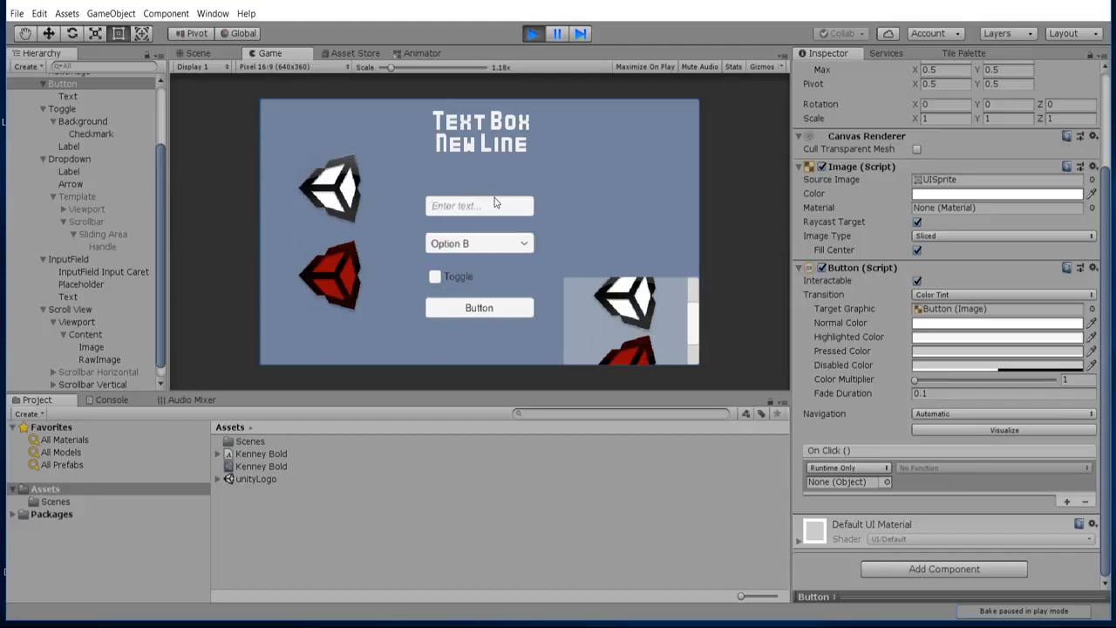
text(Keyboard)
click(525, 205)
click(491, 203)
click(429, 204)
click(485, 307)
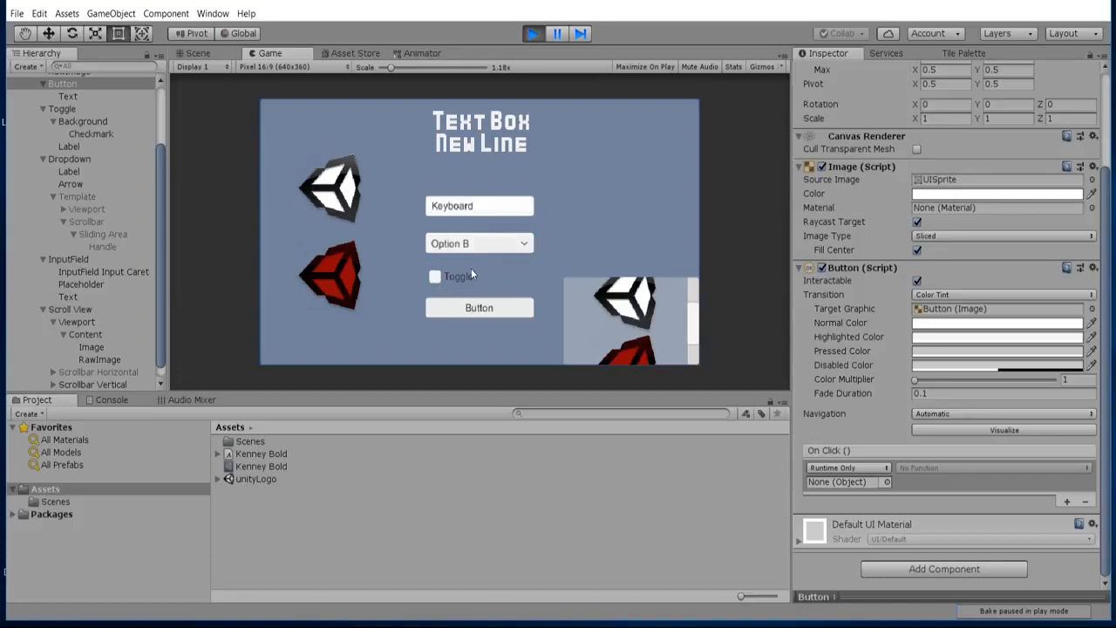
click(514, 315)
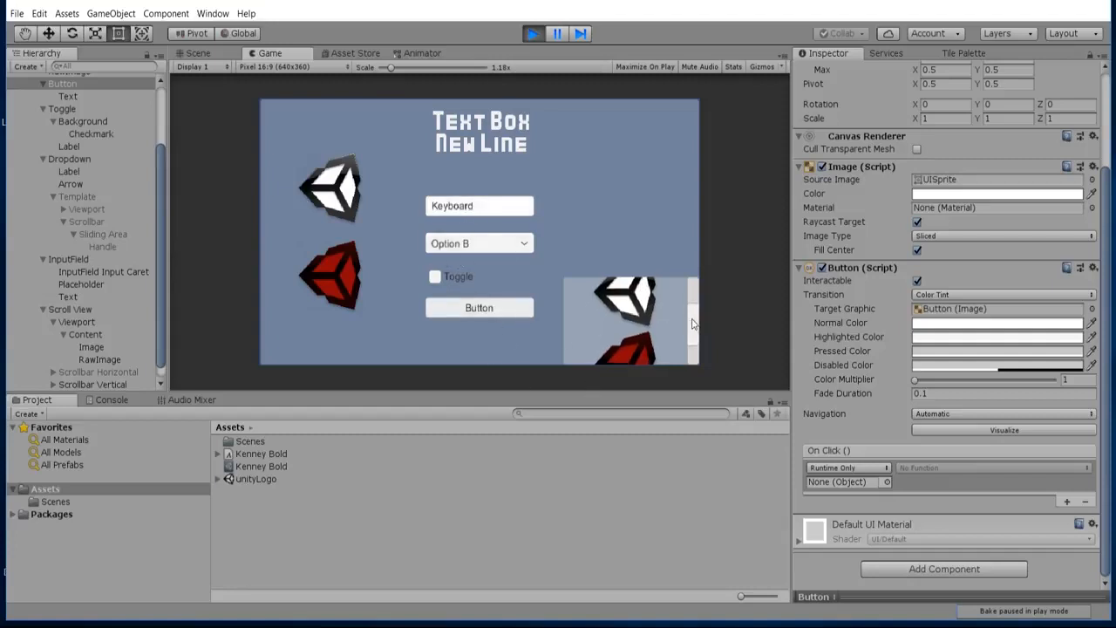
Test vertical scrolling of the Scroll View with its scrollbar and stop playing the scene.
mouse_move(693, 321)
mouse_down()
mouse_move(699, 358)
mouse_move(699, 291)
mouse_move(695, 360)
mouse_move(694, 339)
mouse_up()
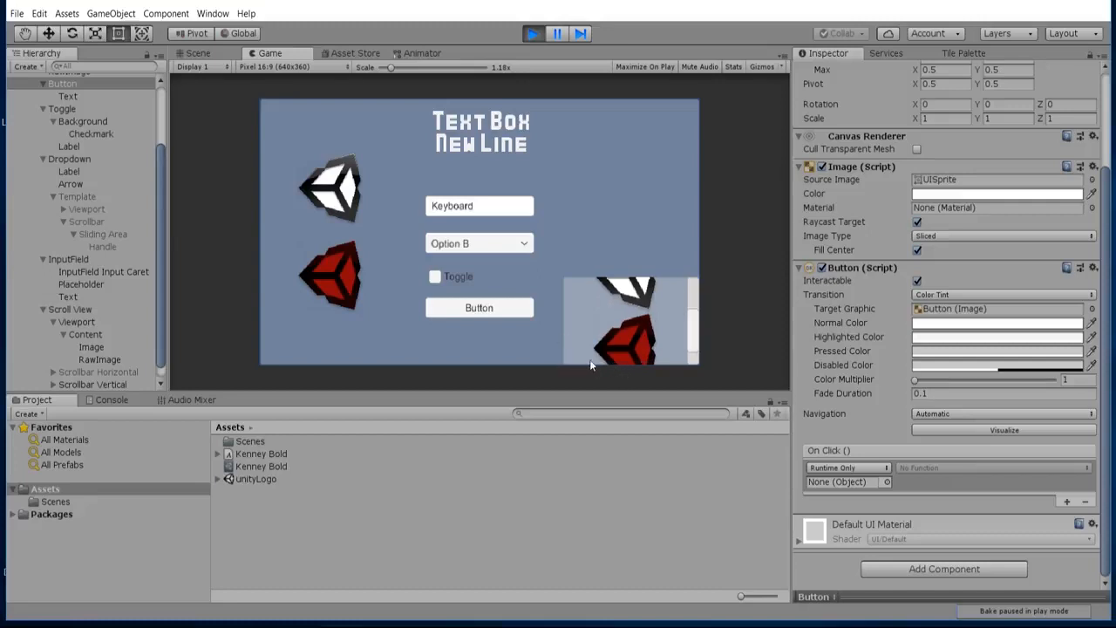
drag(592, 360, 701, 348)
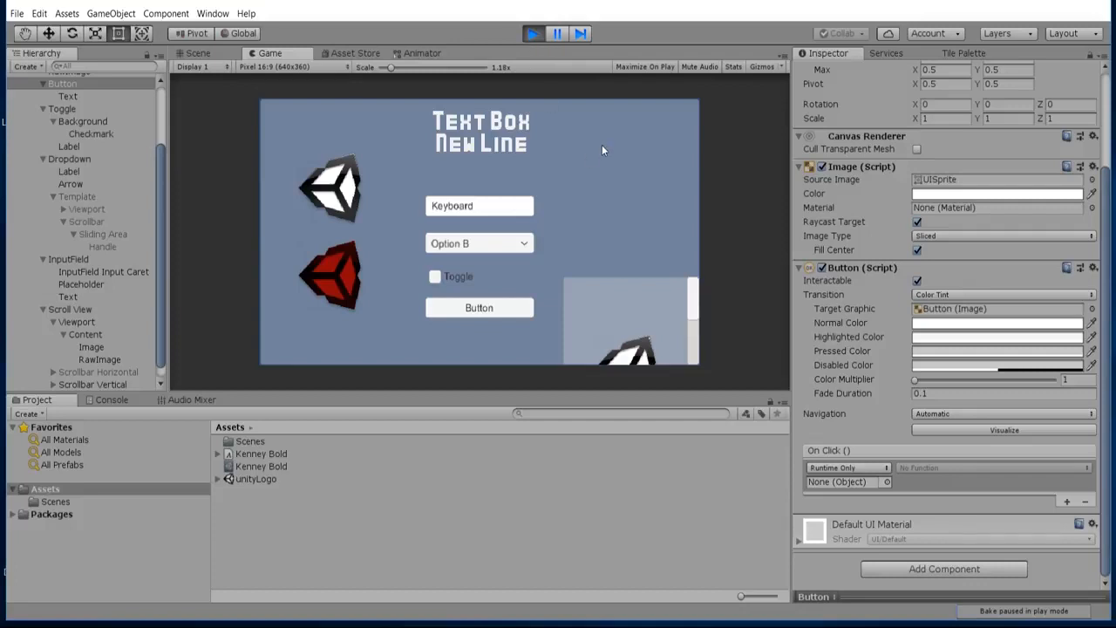
click(533, 37)
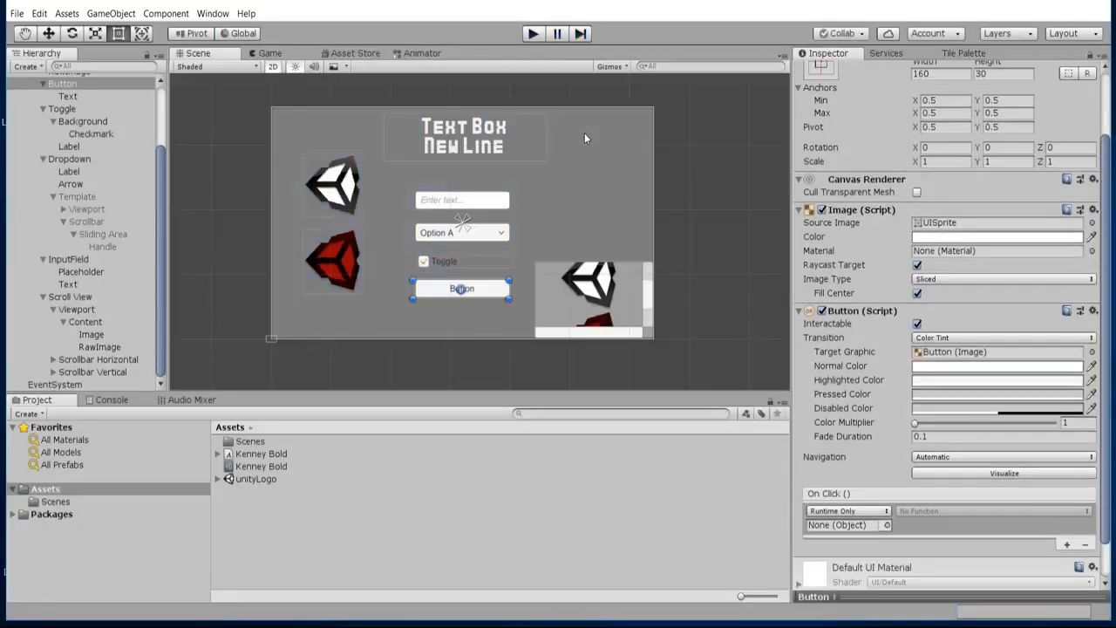
Review the InputField, Dropdown, Toggle, Button and Image objects one after another in the scene.
click(525, 185)
click(485, 204)
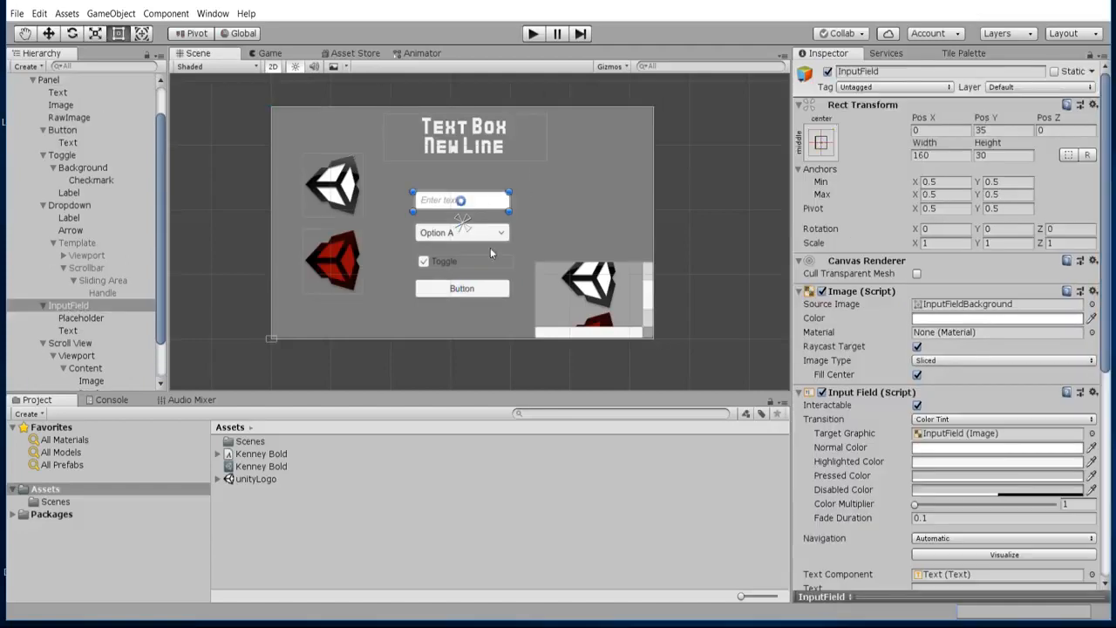
click(436, 236)
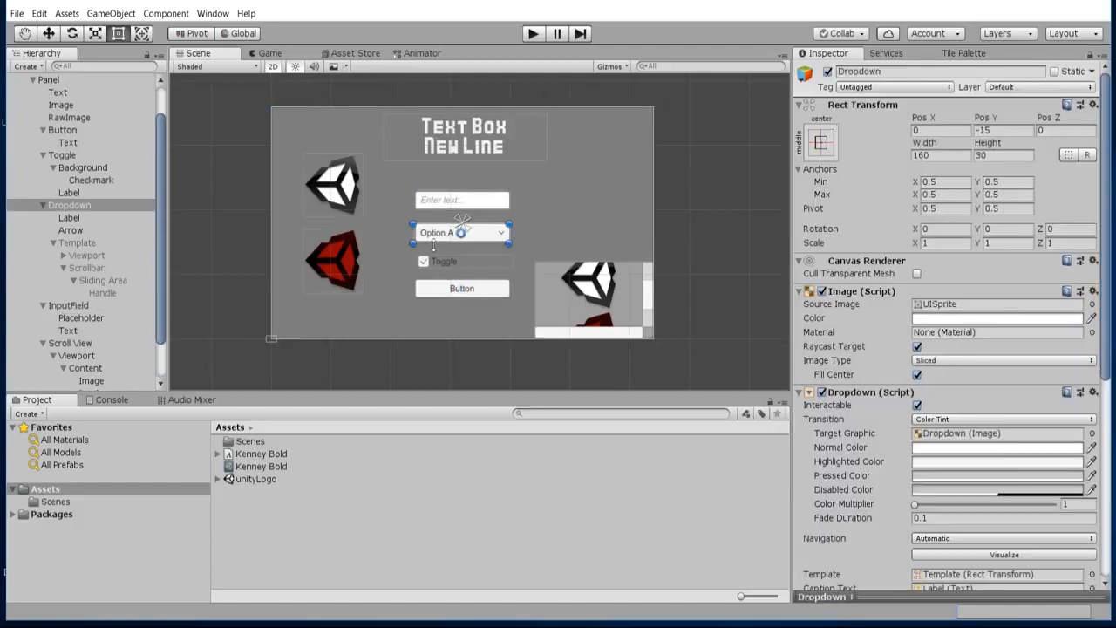
click(454, 263)
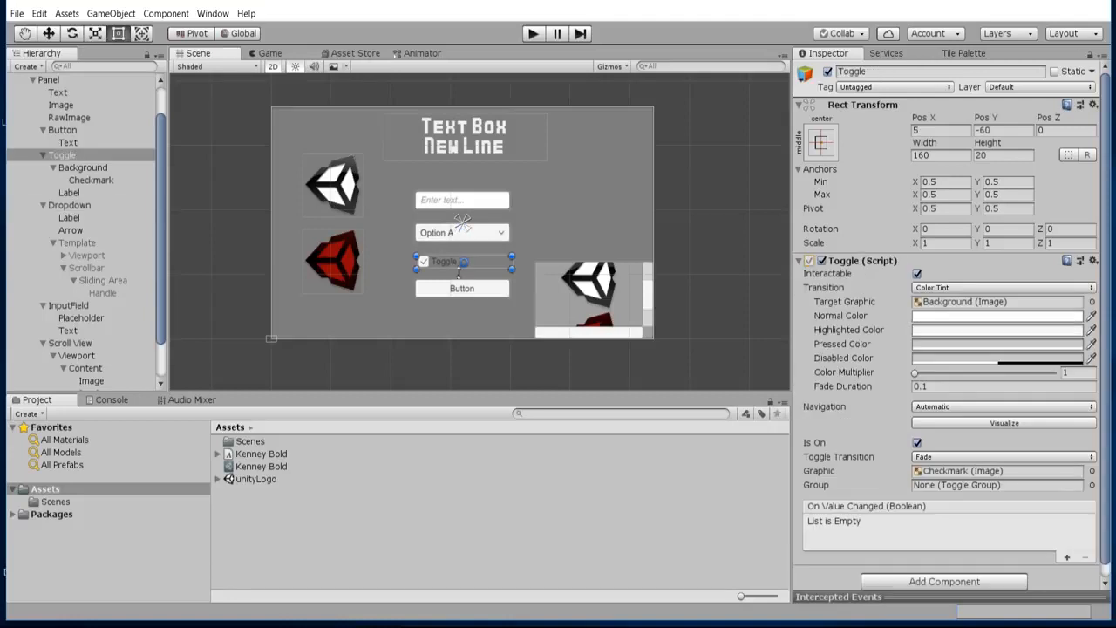
click(463, 291)
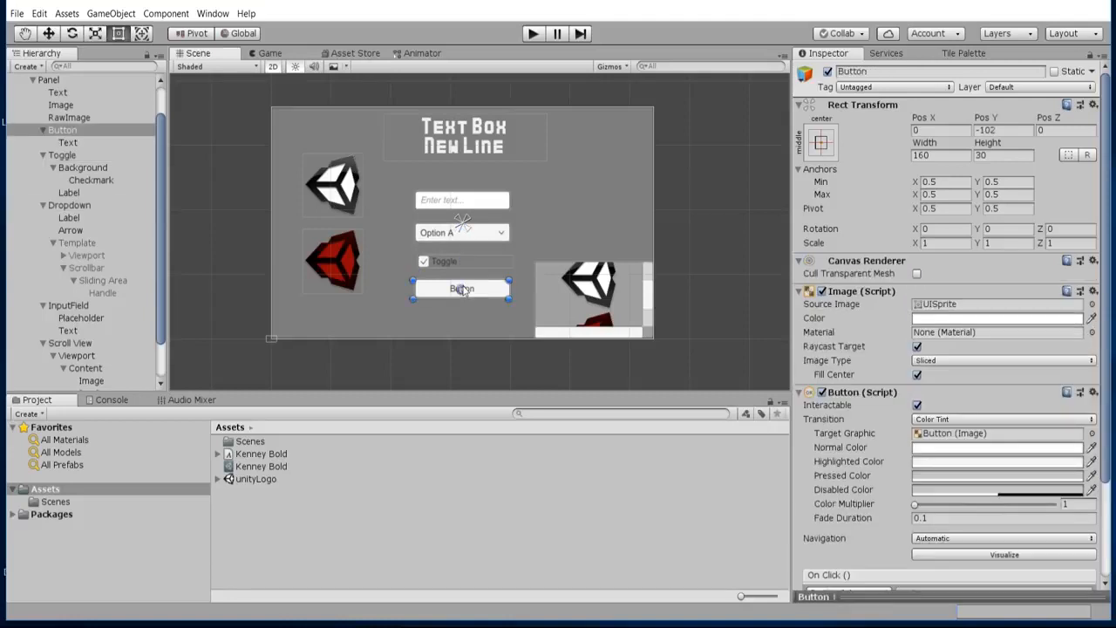
click(324, 186)
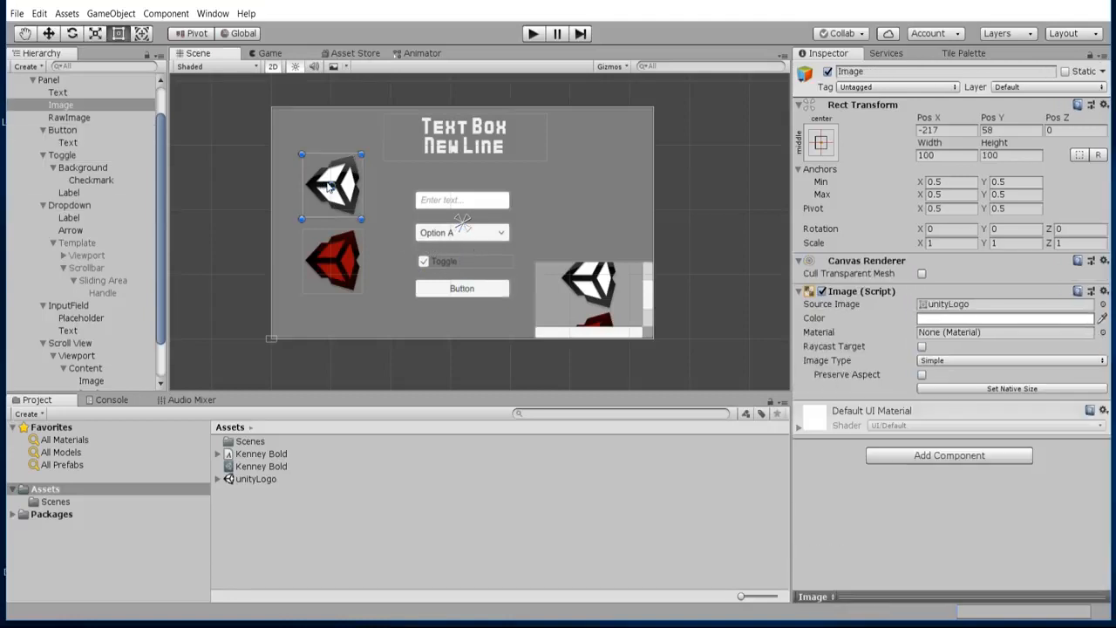